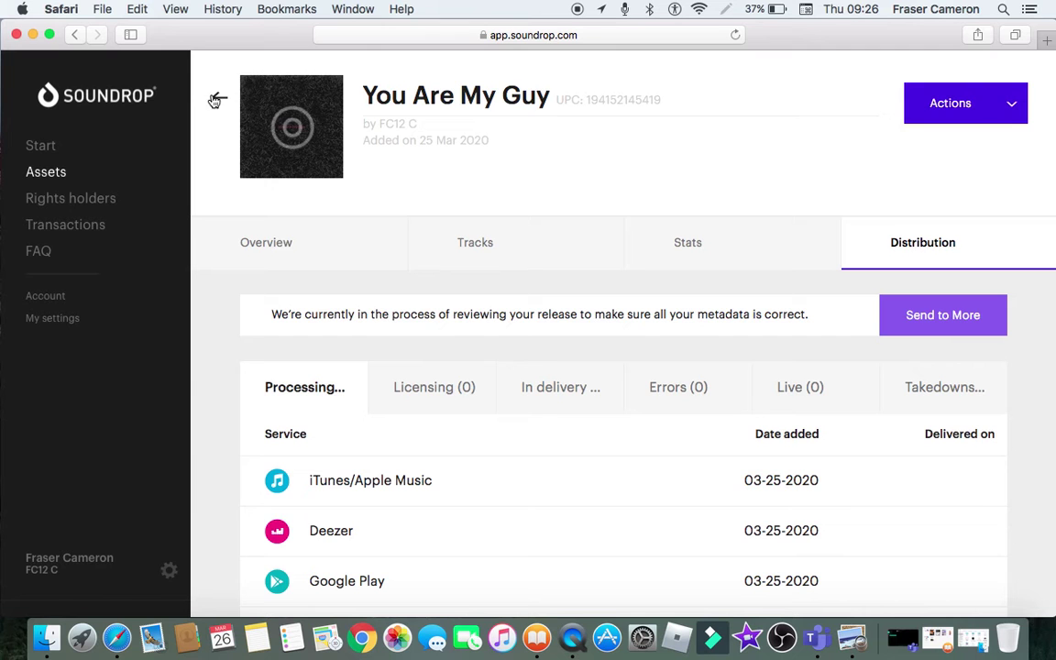
Step: Go to the music assets and start creating a new album
click(55, 146)
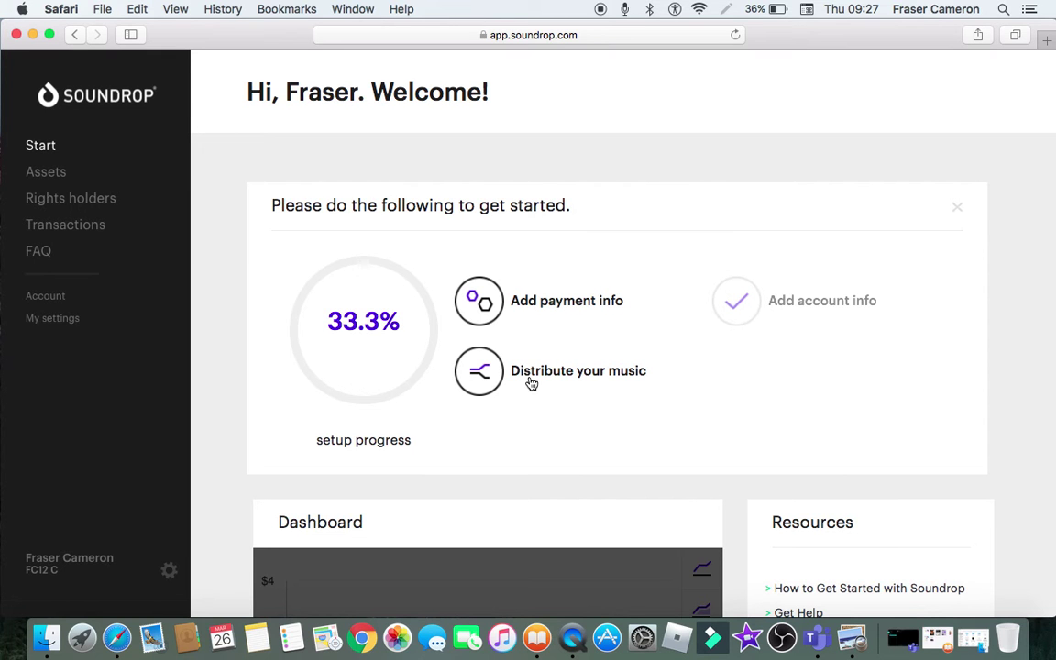
click(43, 174)
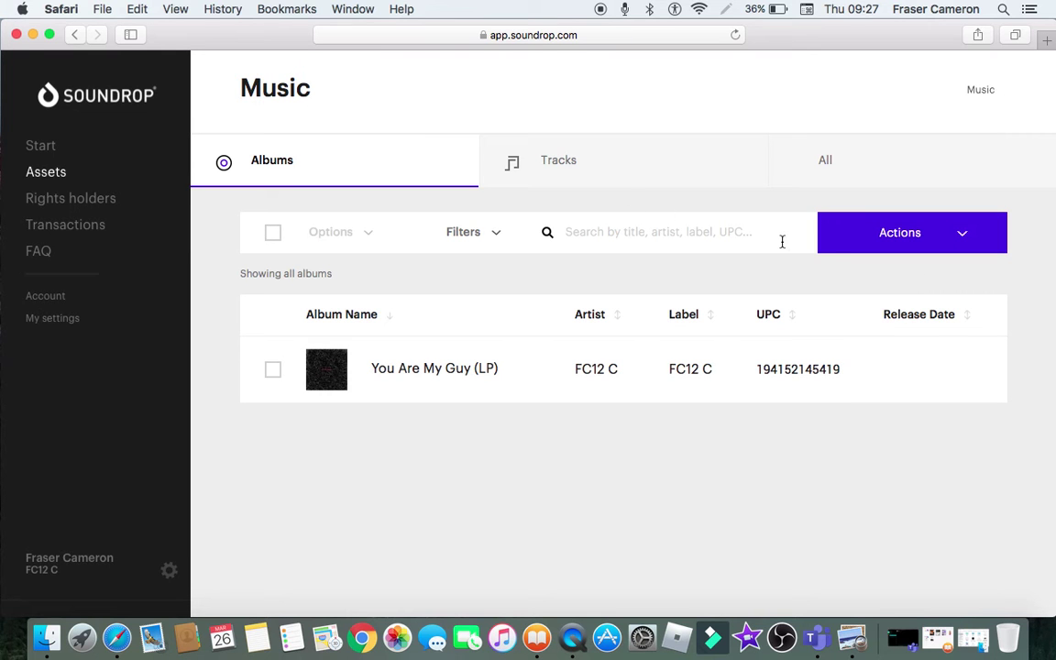
click(847, 246)
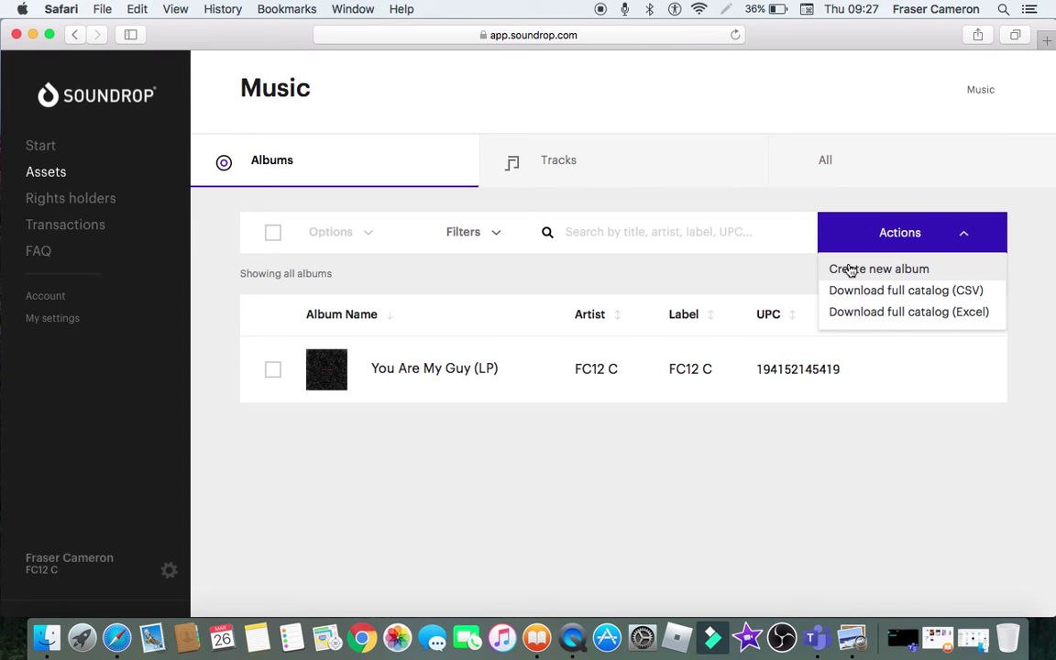
click(849, 269)
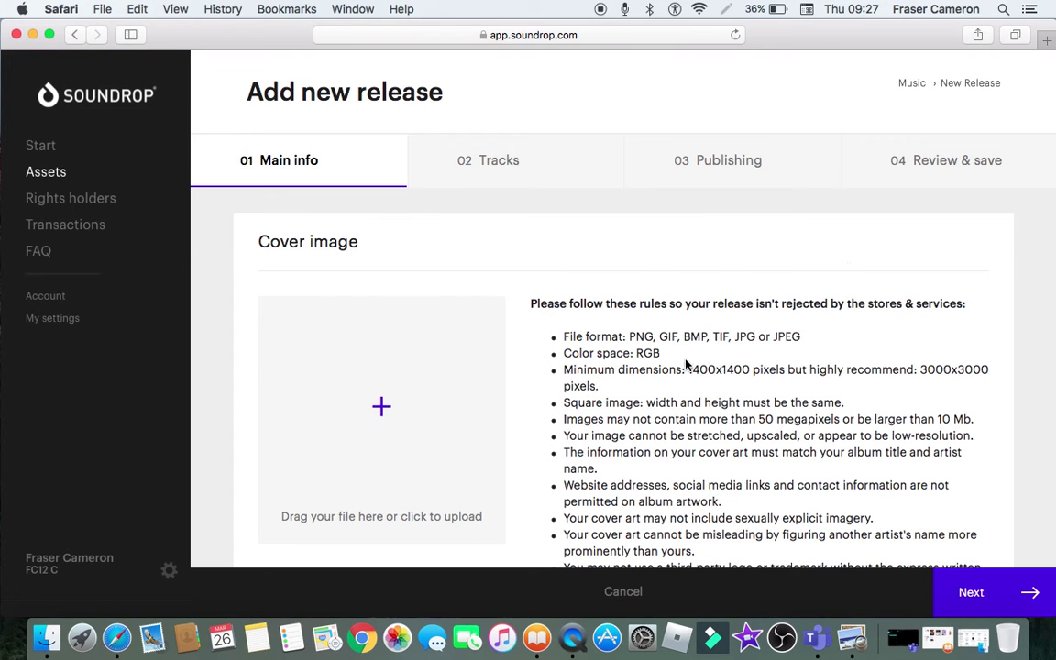
Step: Upload patio-black-1400x1400-PATS02.jpg from iCloud Drive as the release's cover image
scroll(686, 365, down, 3)
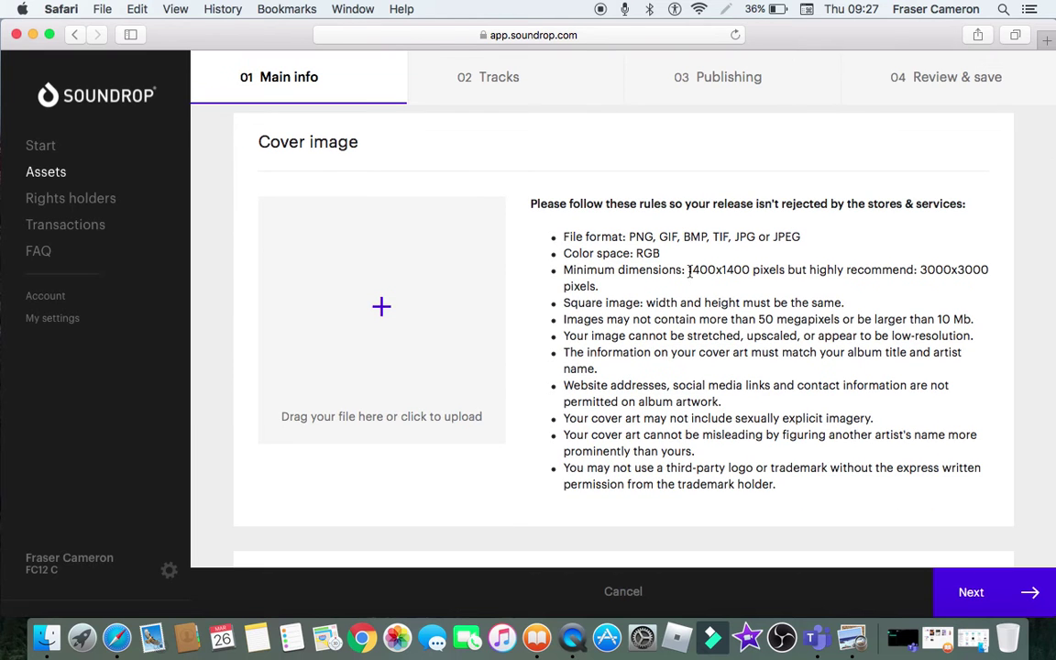
drag(688, 268, 723, 270)
click(729, 269)
click(473, 317)
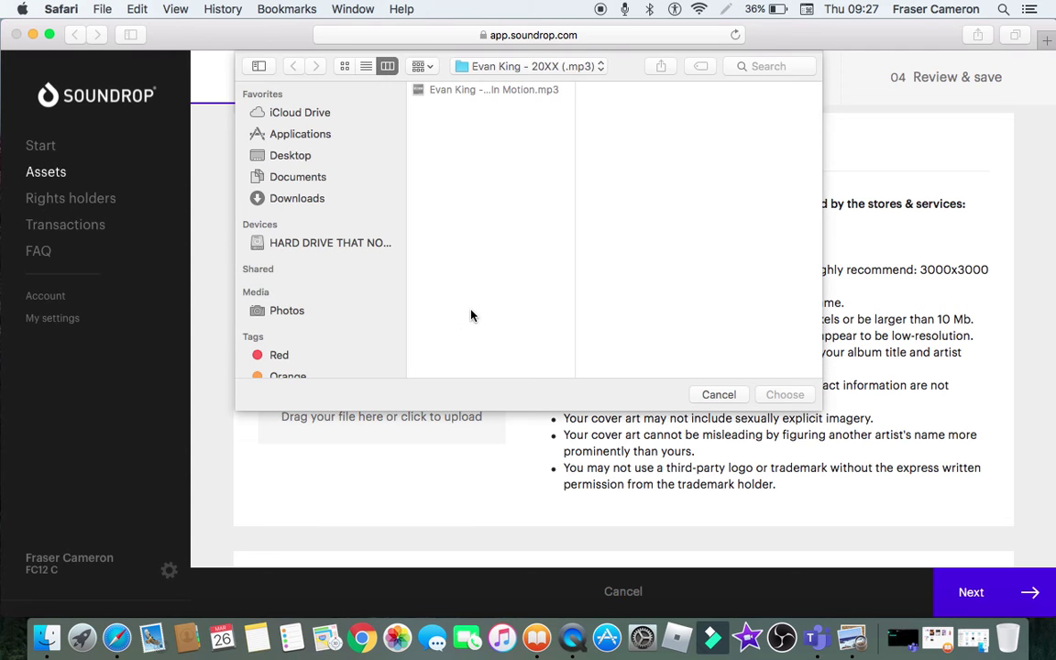
click(290, 113)
click(446, 193)
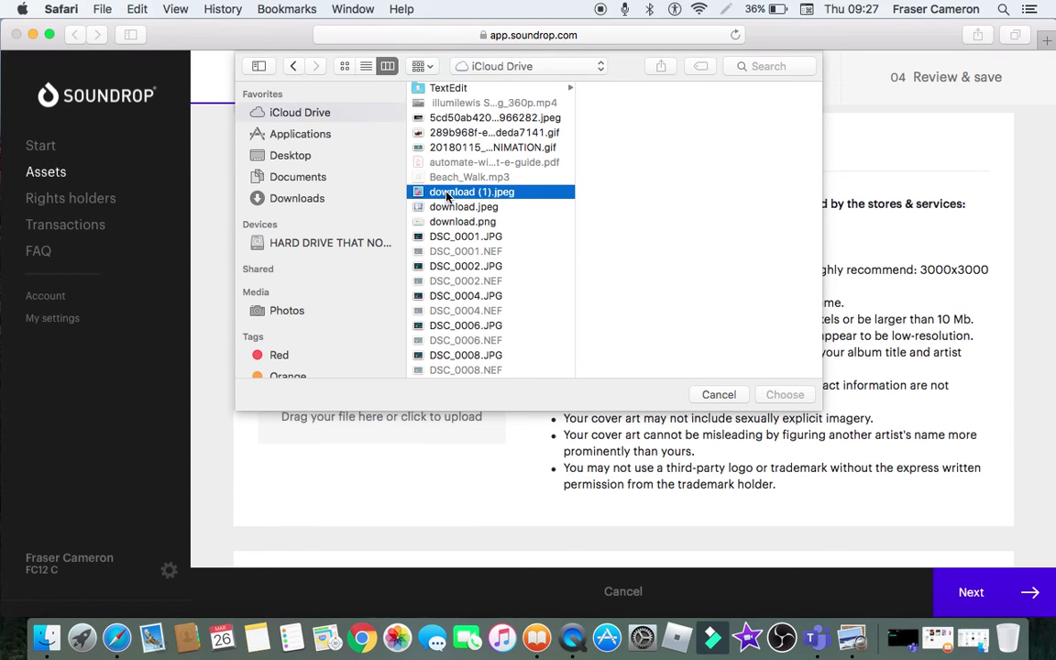
key(Down)
key(Down)
key(Down)
key(Down)
key(Down)
key(Down)
key(Down)
key(Down)
key(Down)
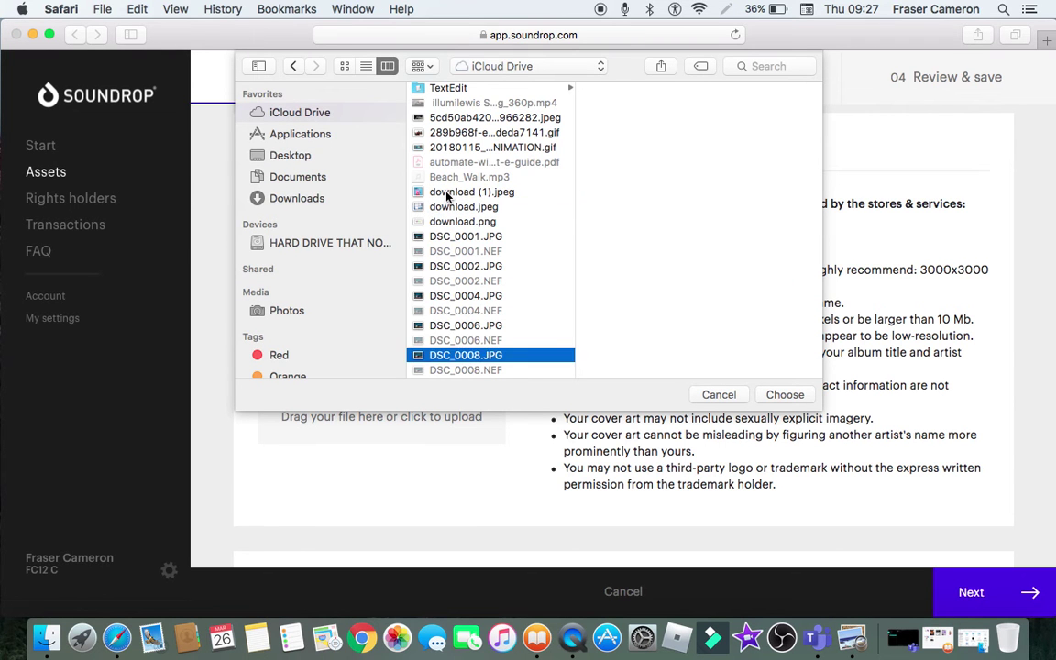
key(Down)
key(Down)
key(Down)
key(Down)
key(Down)
key(Down)
key(Down)
key(Down)
key(Down)
key(Down)
key(Down)
key(Down)
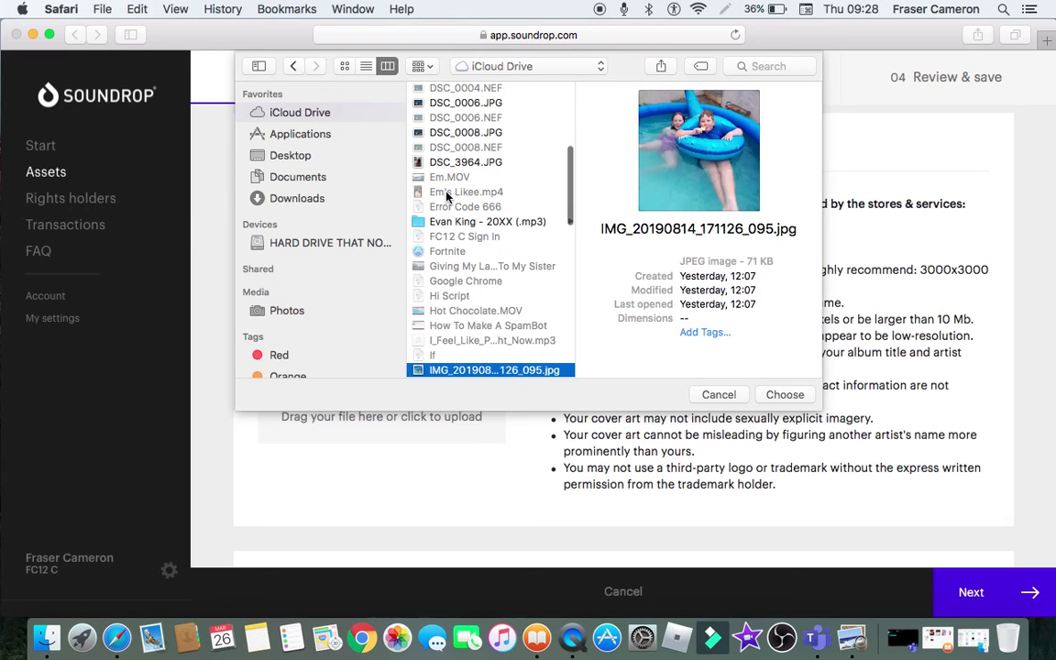
key(Down)
key(Down)
key(Down)
key(Down)
key(Down)
key(Down)
key(Down)
key(Down)
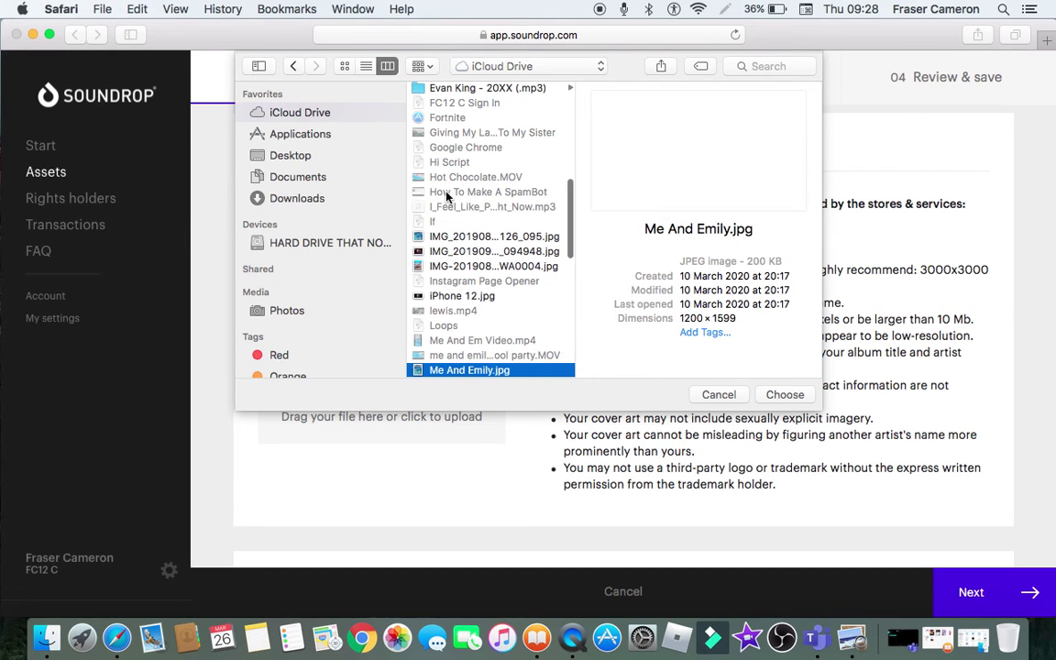
key(Down)
key(Down)
key(Down)
key(Down)
key(Down)
key(Down)
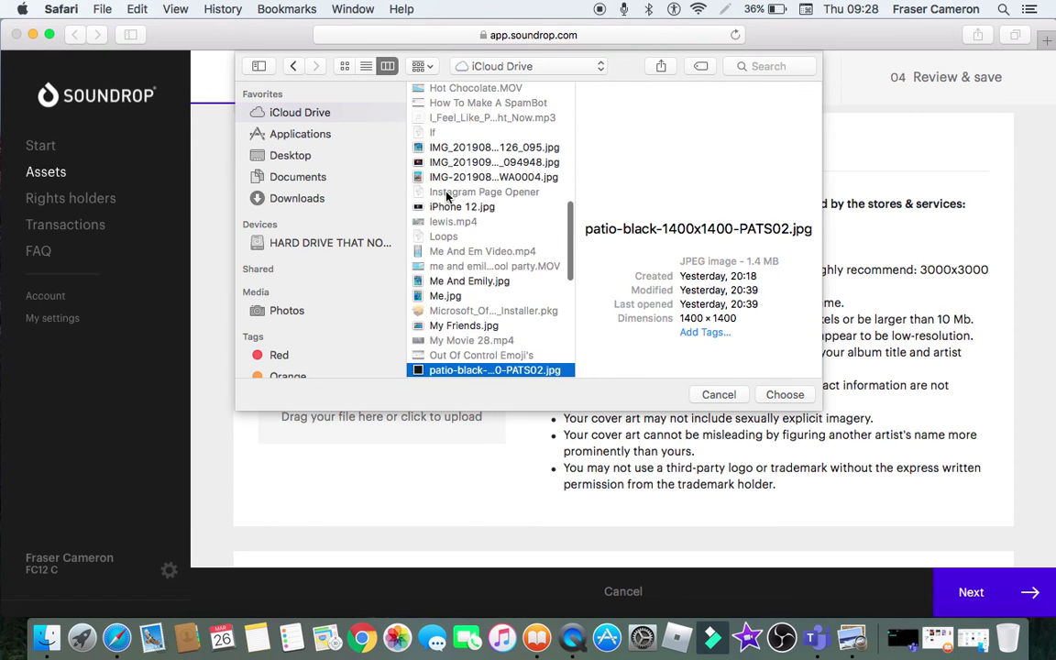
key(Up)
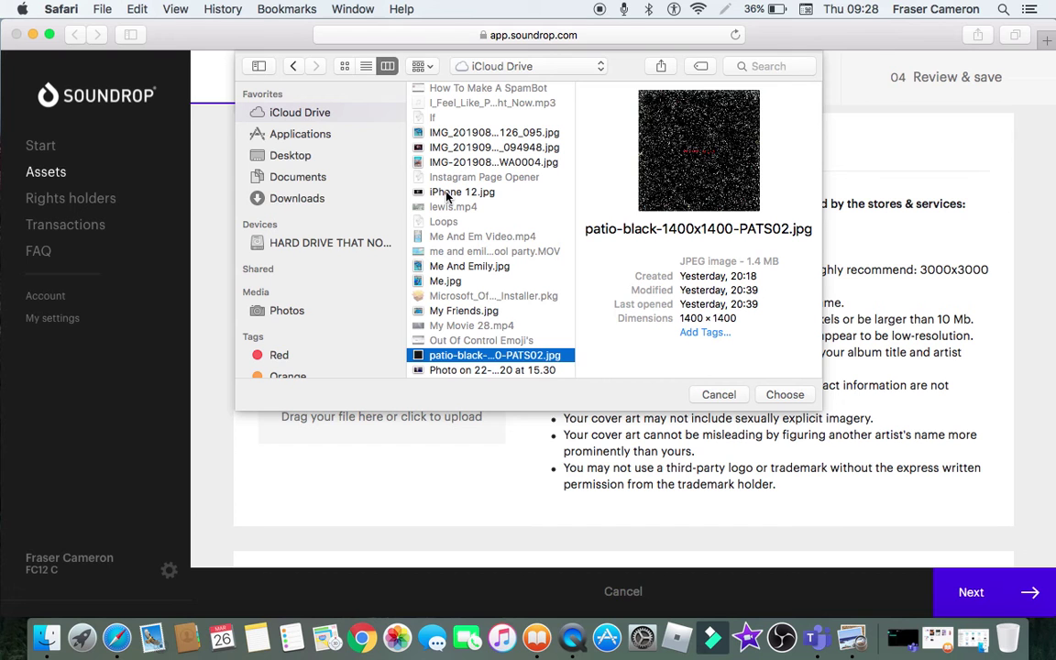
key(Return)
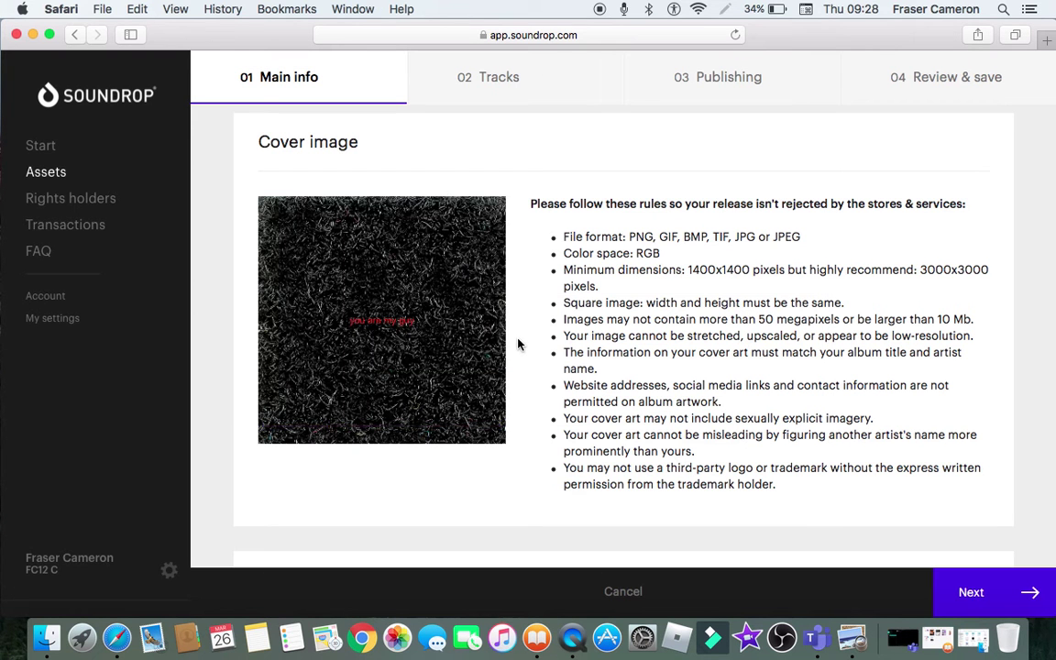
Step: Enter "You Are My Guy" as the release title
scroll(518, 344, down, 5)
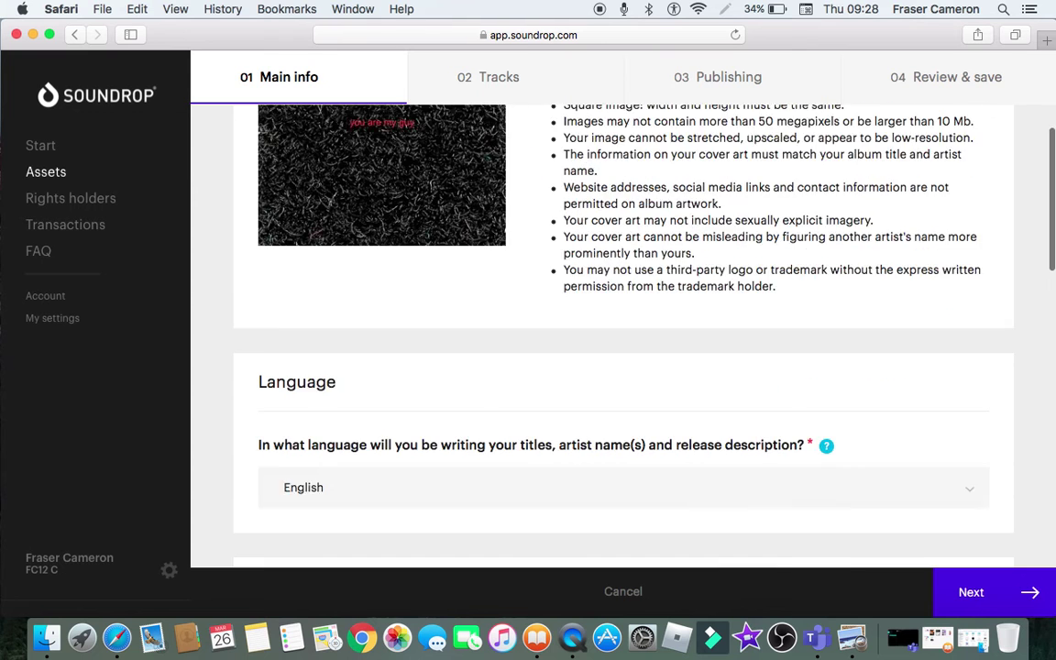
scroll(458, 137, down, 2)
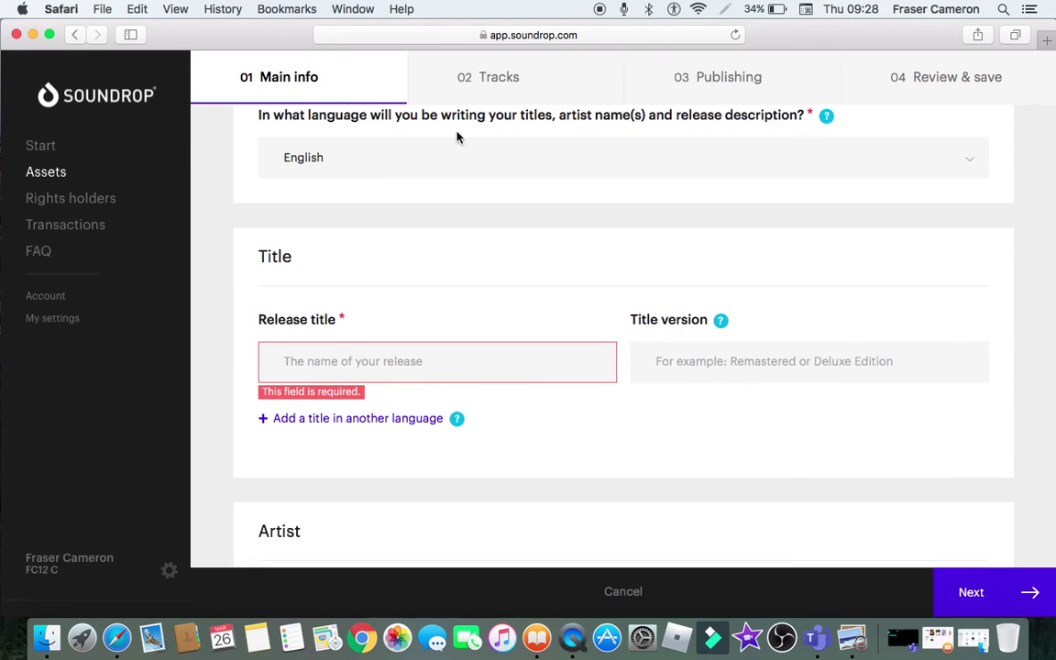
click(347, 365)
click(345, 364)
text(You Are My Guy)
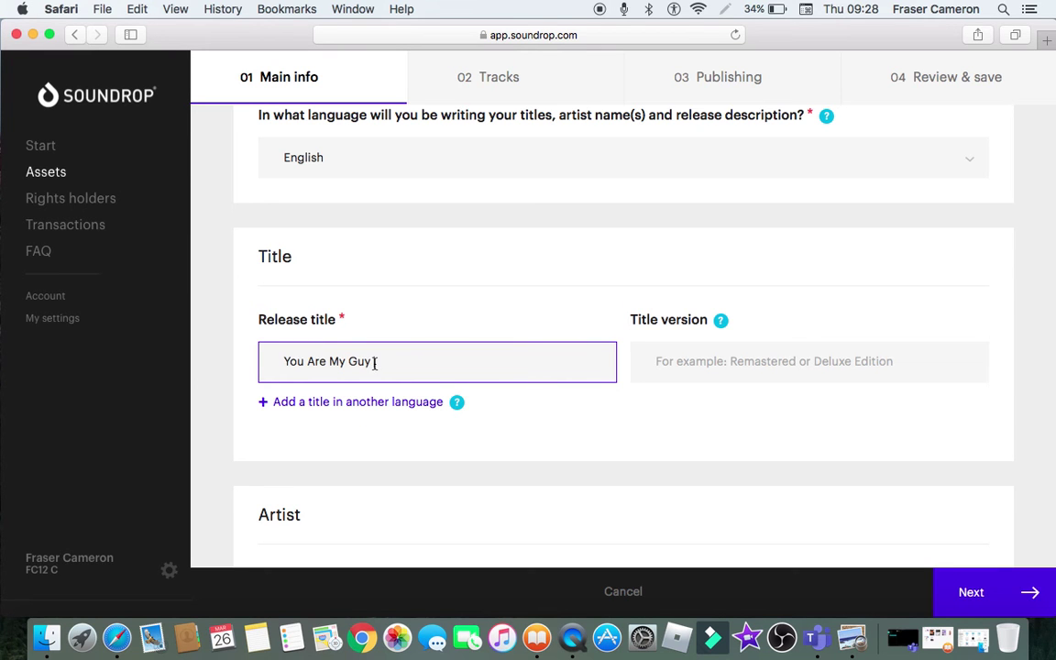
text([IB)
key(BackSpace)
text(NSTRUMEN)
key(BackSpace)
key(BackSpace)
key(BackSpace)
key(BackSpace)
key(BackSpace)
key(BackSpace)
key(BackSpace)
key(BackSpace)
key(BackSpace)
key(BackSpace)
Step: Set the title version to Single and add an empty row for a title in another language
click(745, 358)
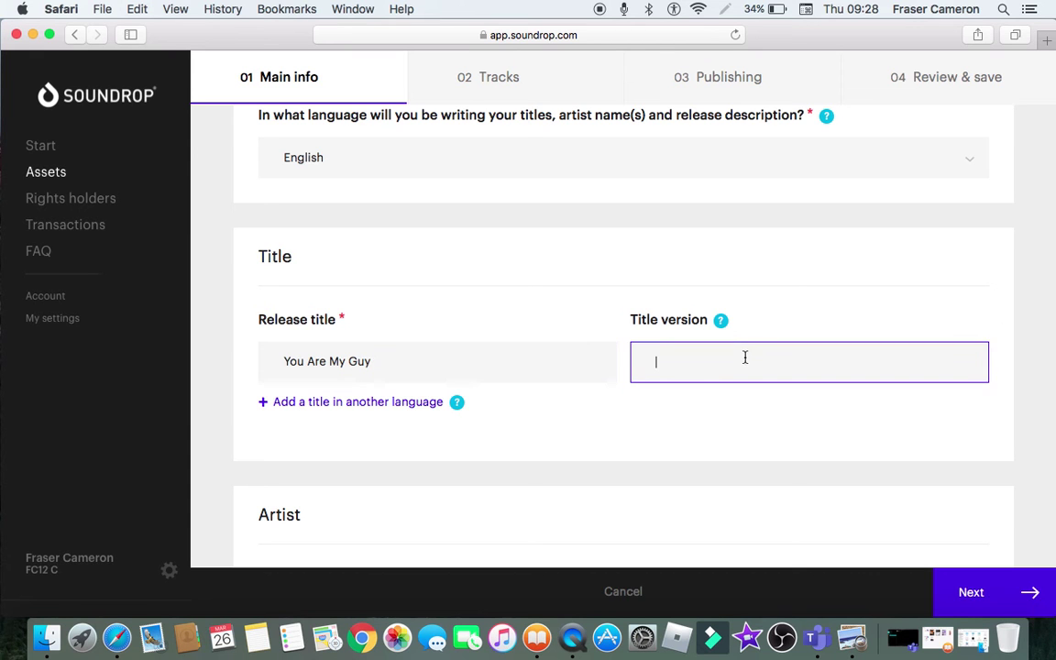
click(747, 405)
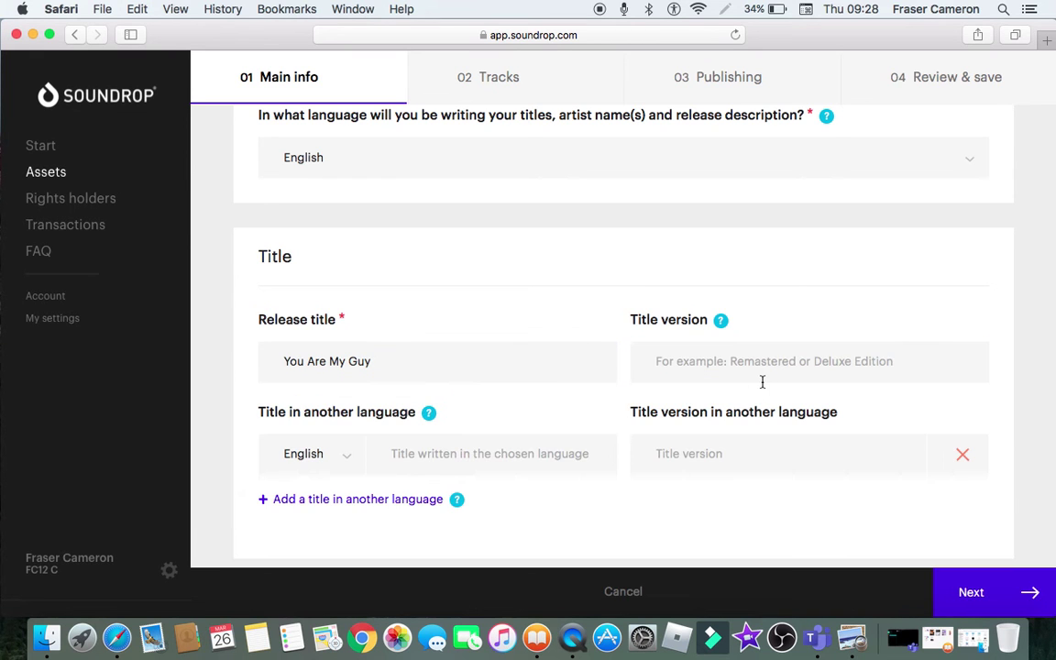
click(768, 376)
text(LP)
text(ng;e)
text(le)
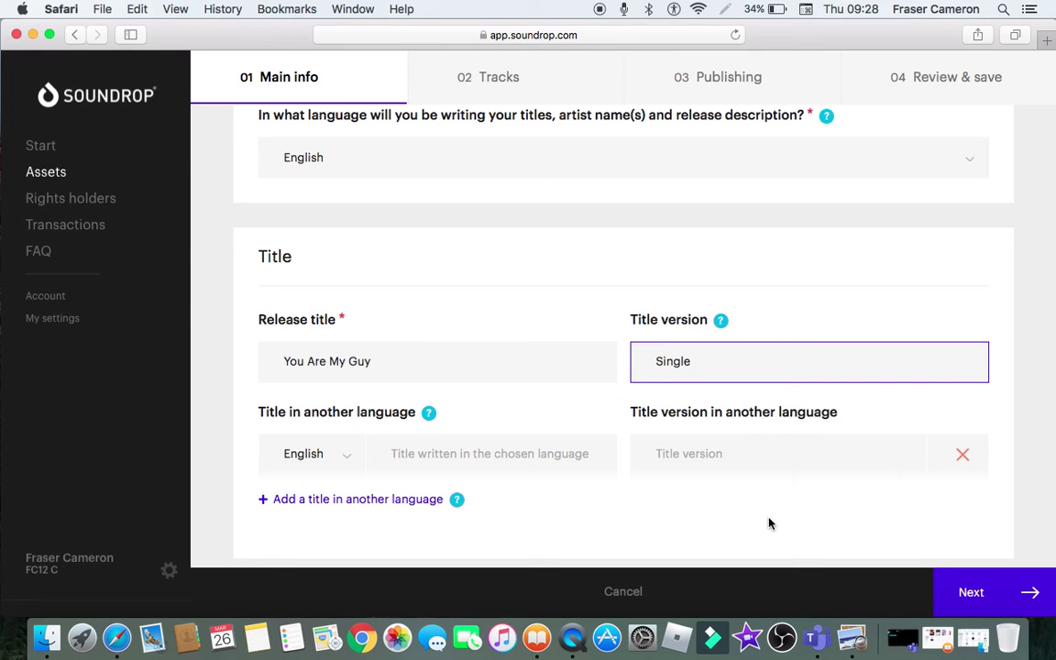
click(695, 484)
click(509, 466)
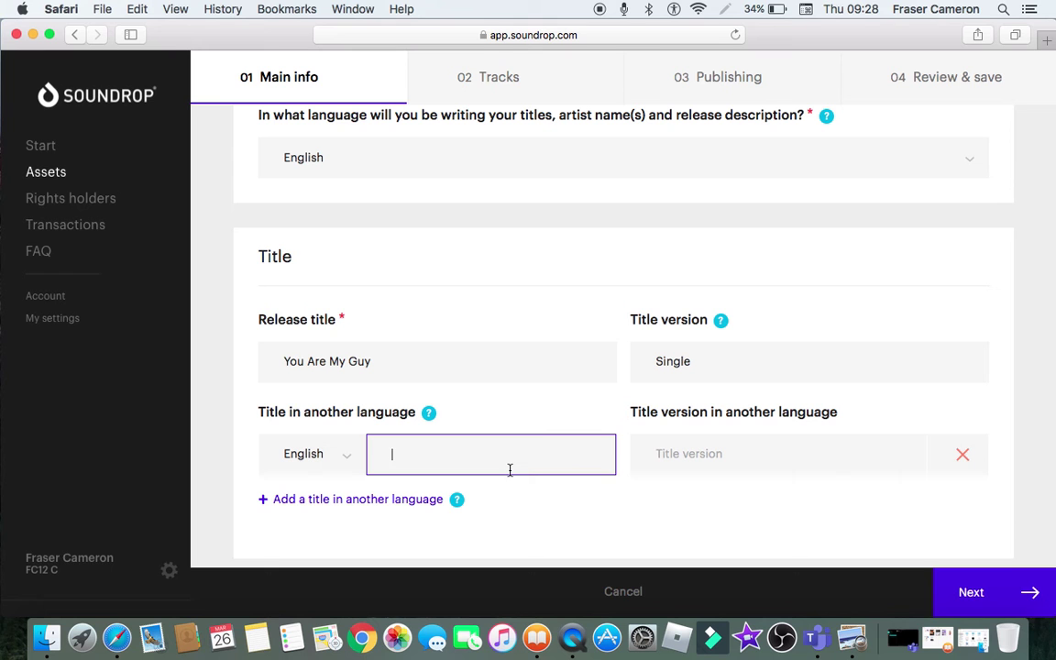
click(663, 532)
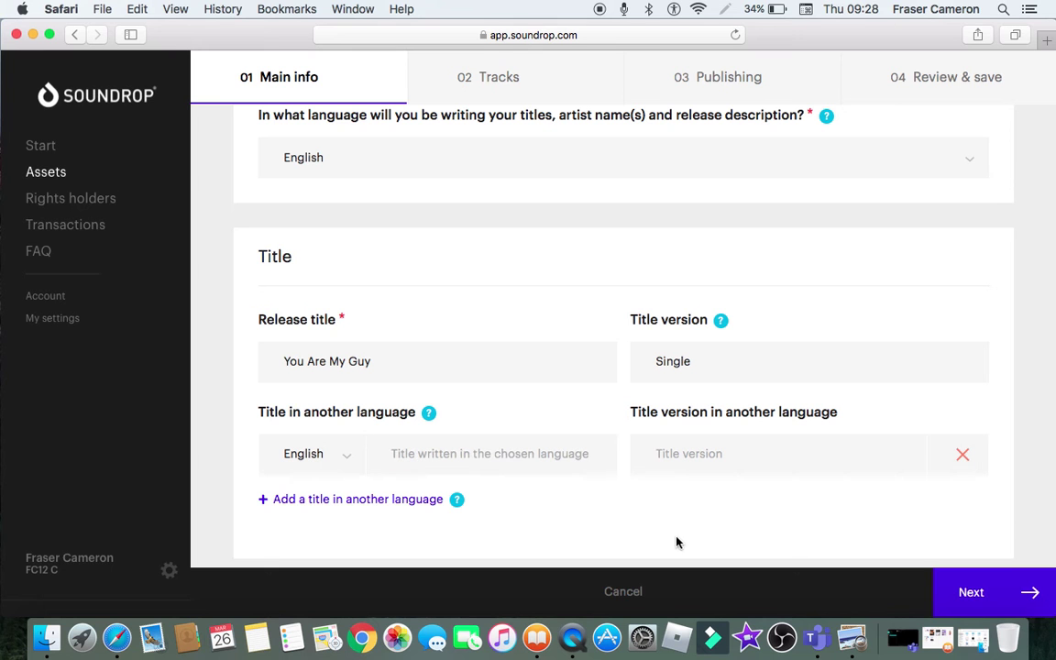
Step: Mark the release as not a compilation of various artists and add FC12 C as its new artist
scroll(674, 542, down, 2)
scroll(624, 330, down, 8)
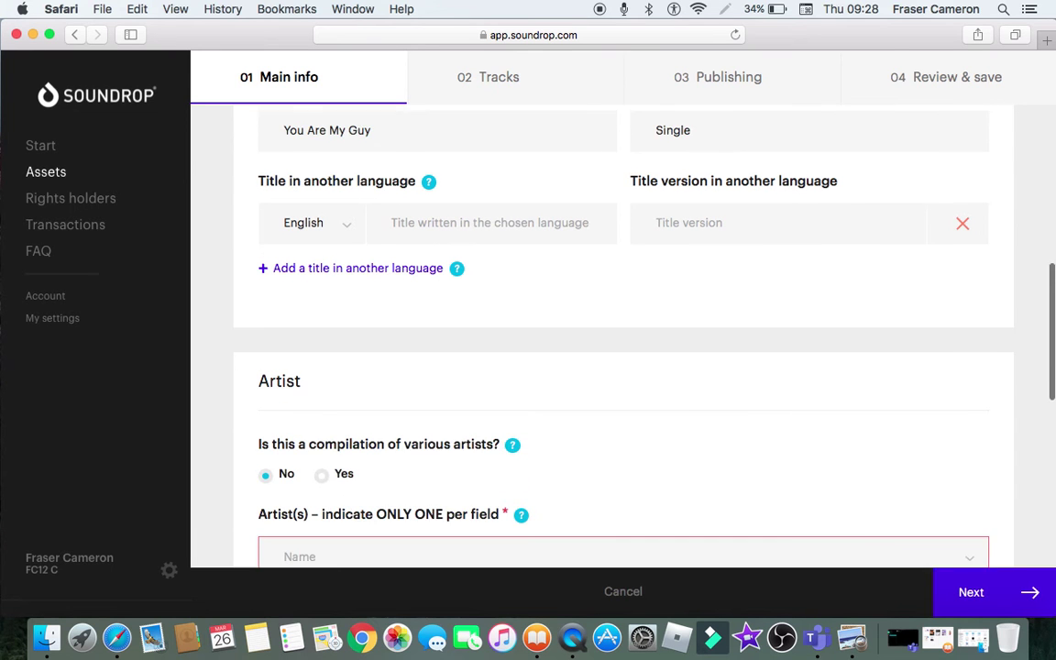
scroll(674, 545, down, 1)
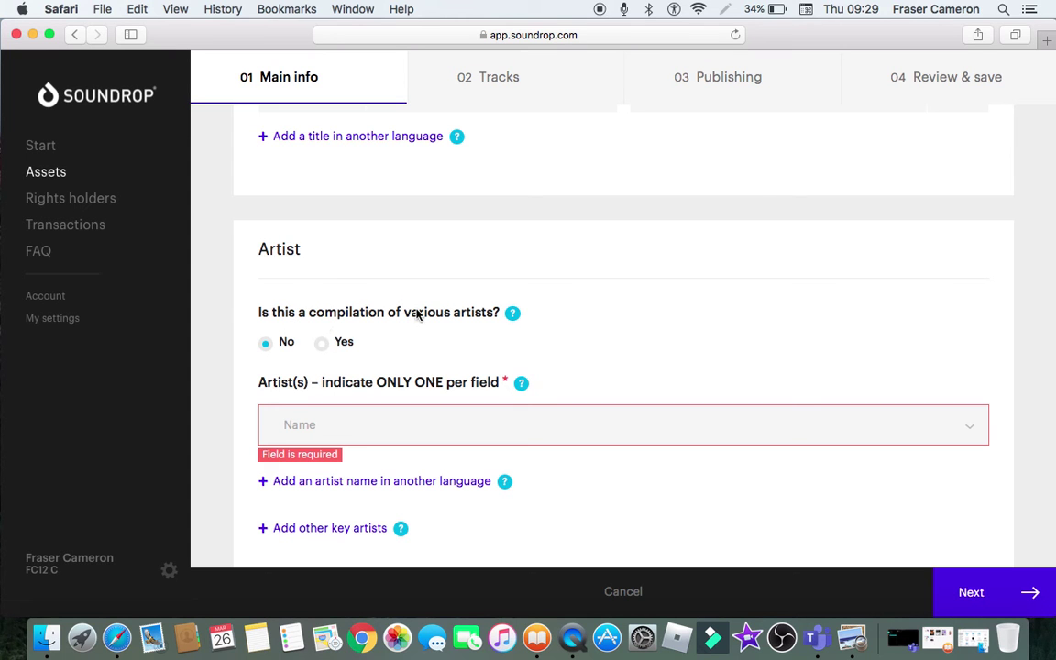
click(323, 346)
click(276, 347)
click(339, 431)
text(FC12 C)
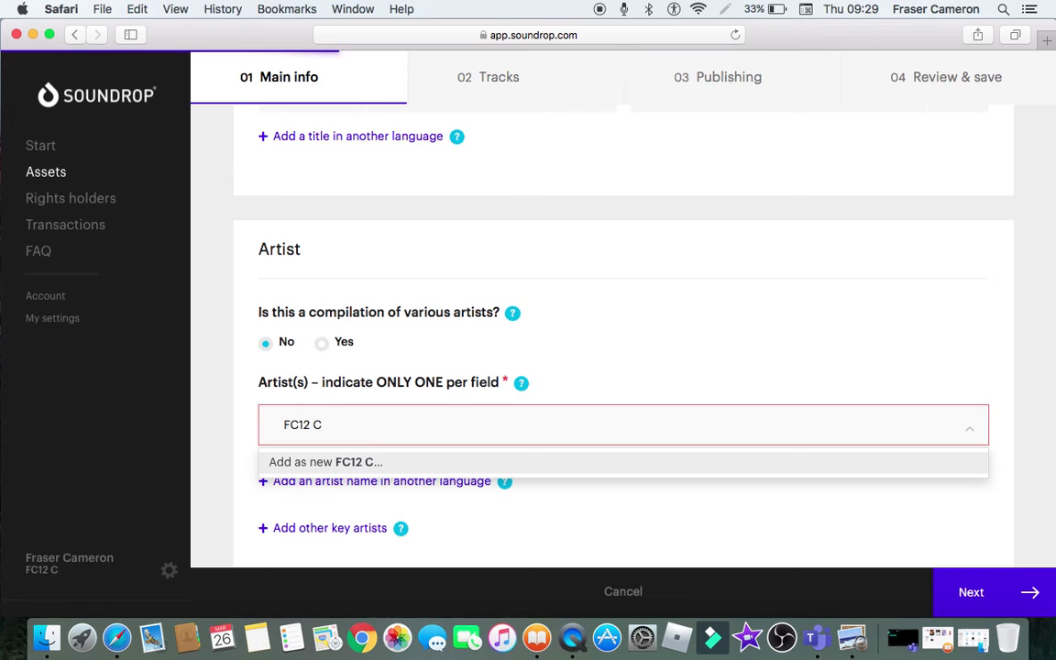
key(Return)
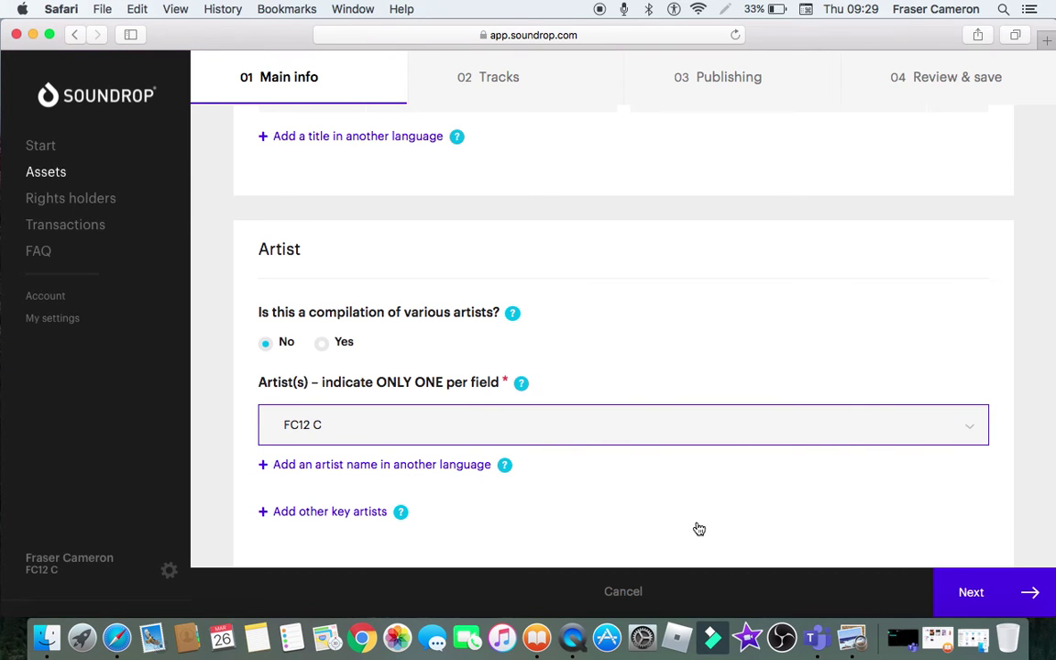
click(686, 512)
scroll(686, 511, down, 2)
scroll(563, 469, down, 3)
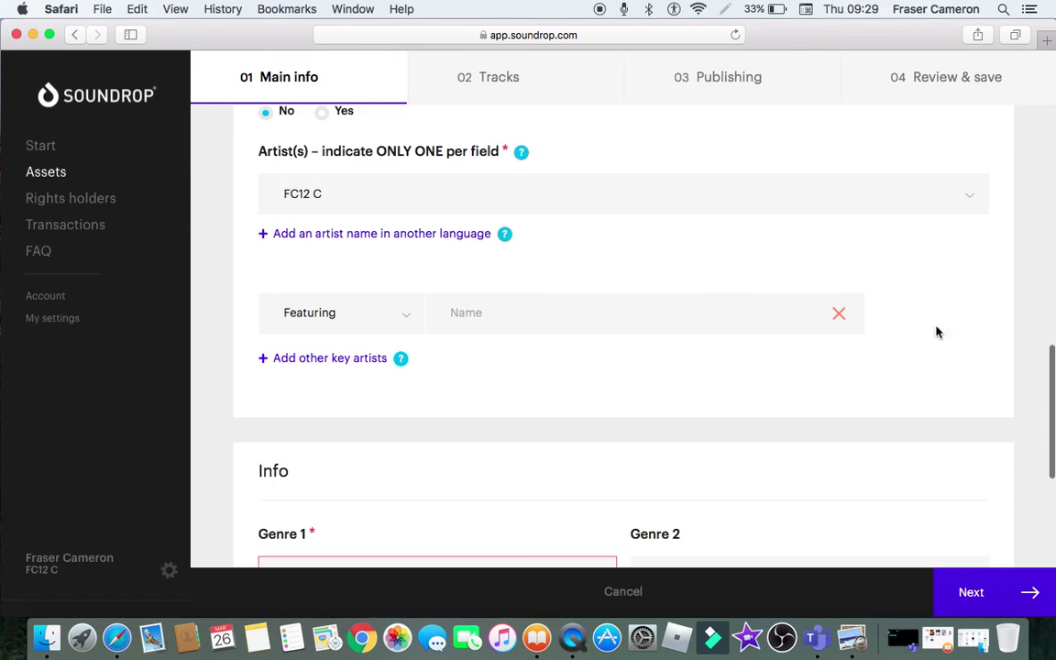
click(839, 315)
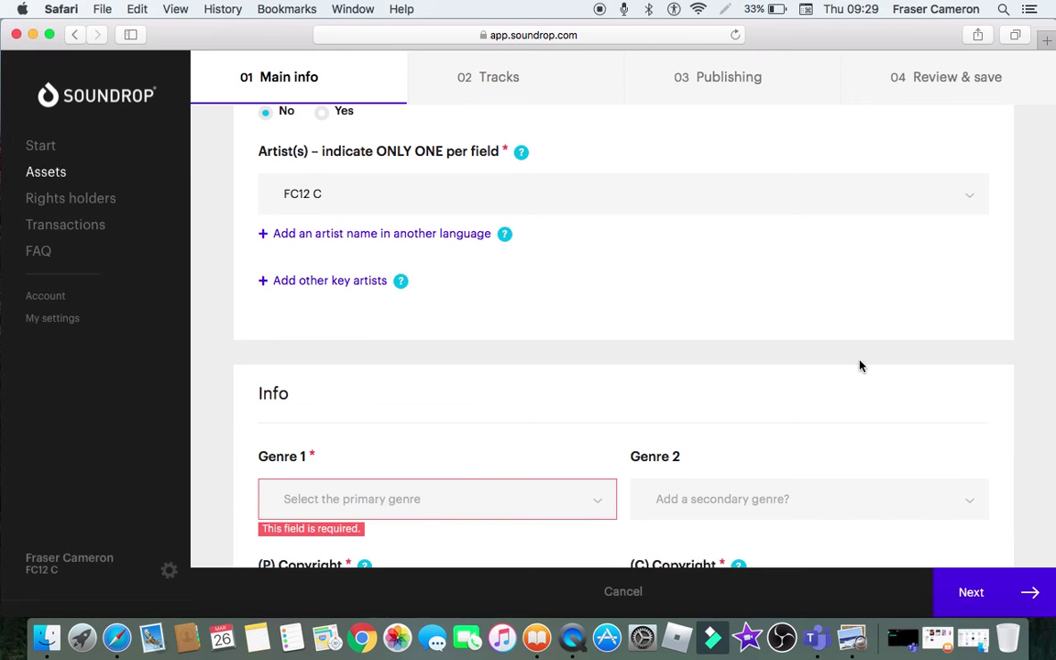
Step: Set both the primary and the secondary genre of the release to Punk
scroll(839, 351, down, 5)
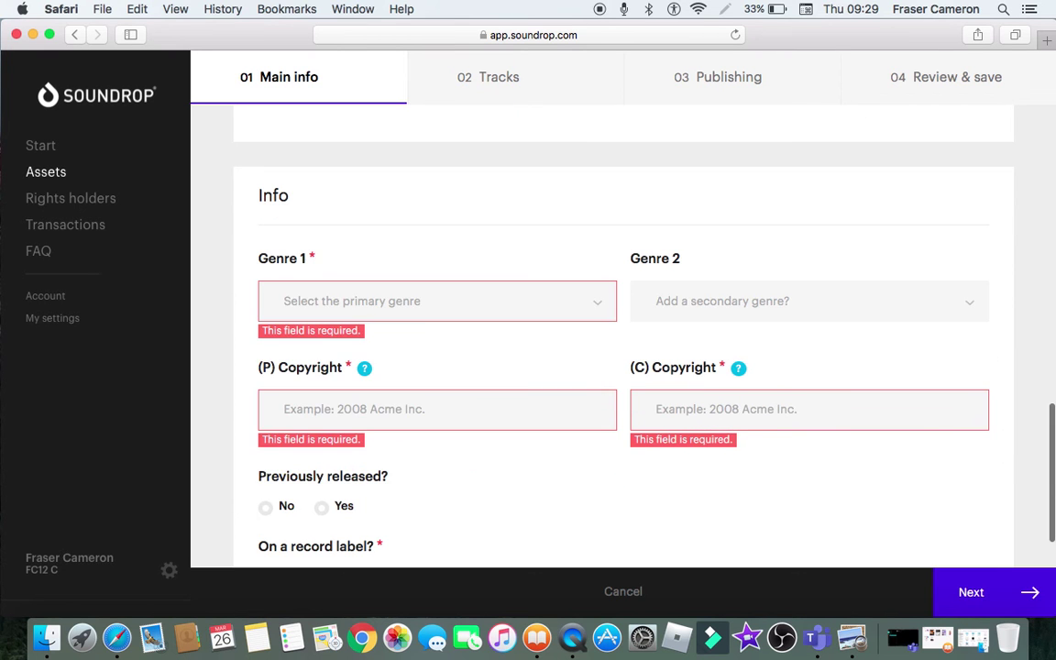
click(353, 309)
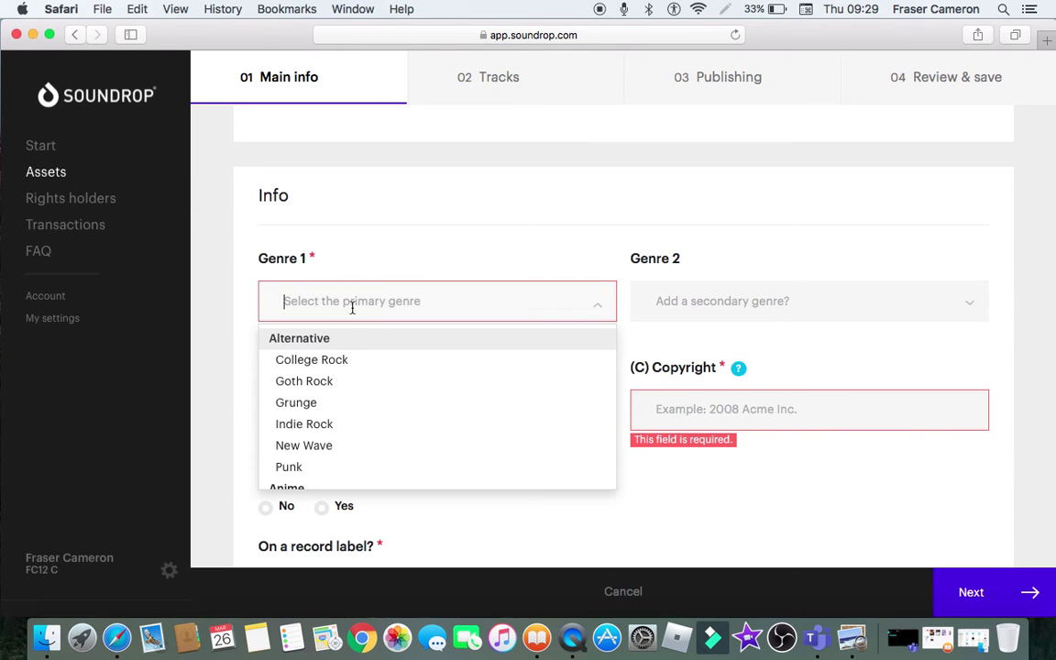
click(354, 463)
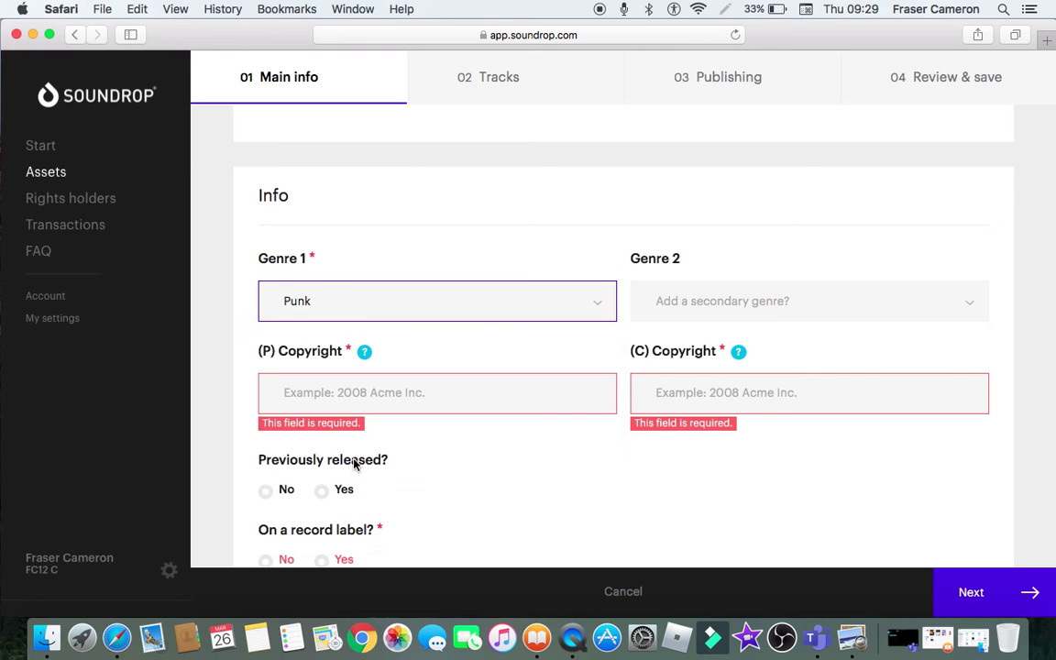
click(786, 299)
click(646, 466)
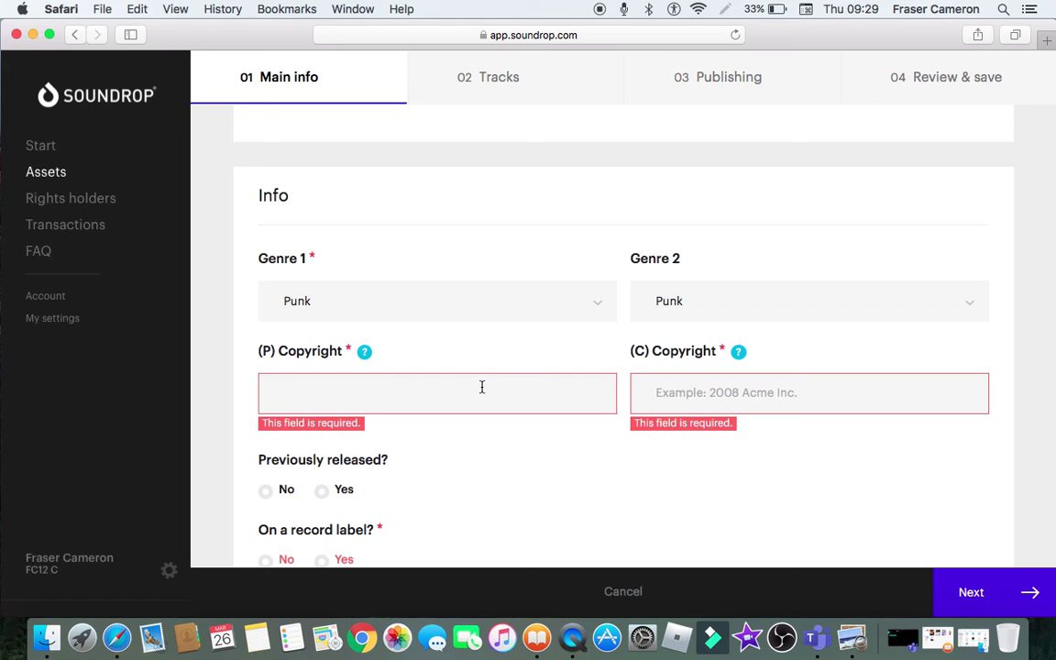
Step: Enter "2020 FC12 C" for both the (P) Copyright and the (C) Copyright
text(2002)
key(BackSpace)
key(BackSpace)
text(20 FC12 C)
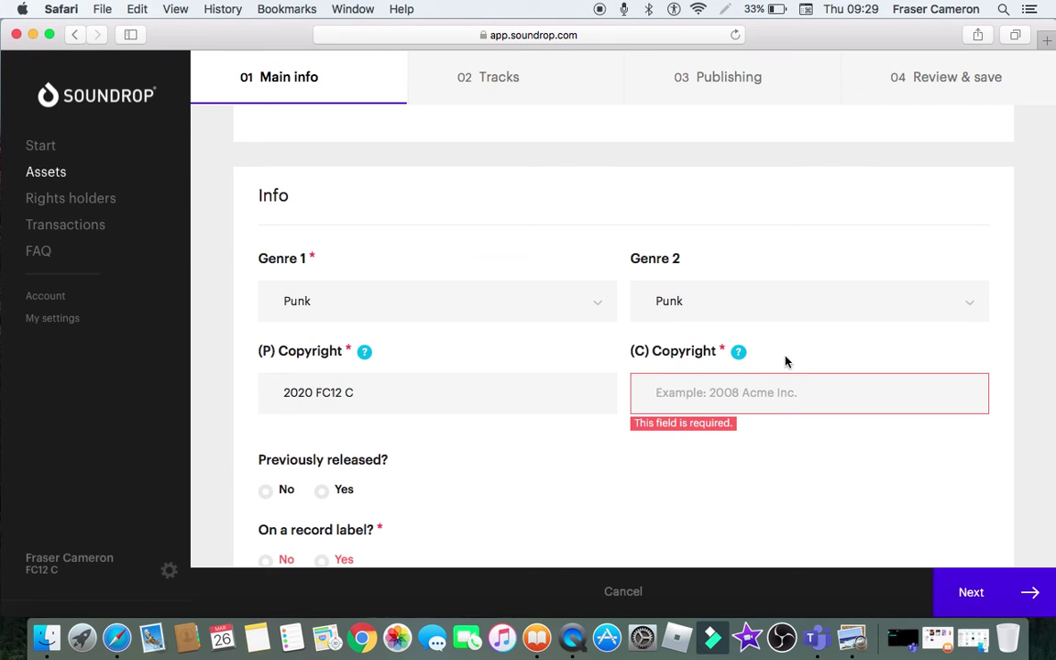
click(775, 380)
text(2020 fc12 c)
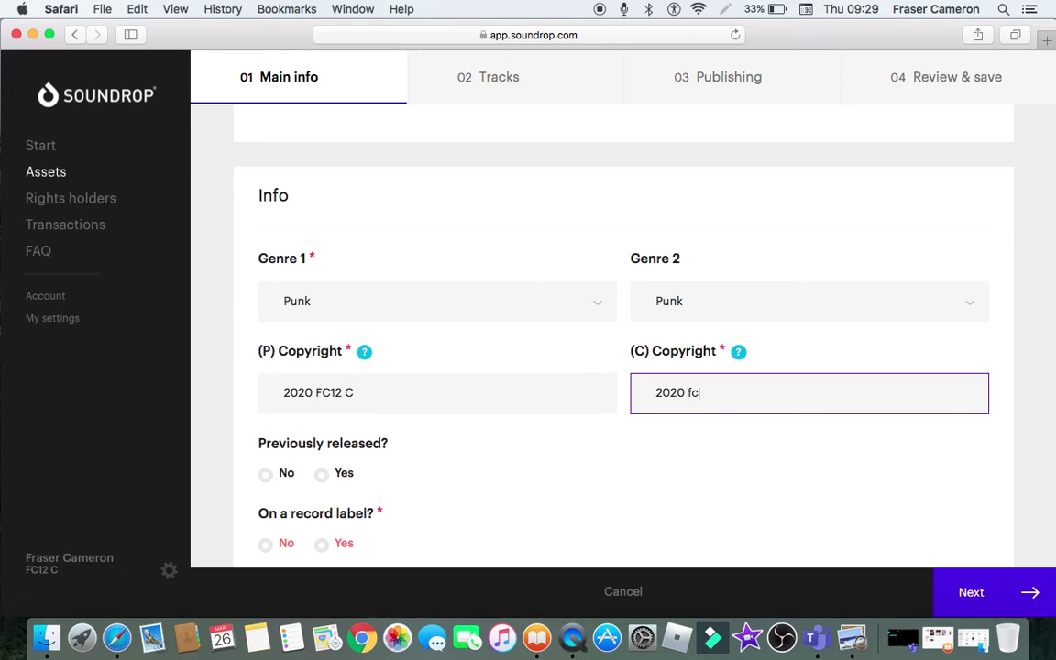
key(BackSpace)
key(BackSpace)
key(BackSpace)
key(BackSpace)
text(FC12)
click(825, 445)
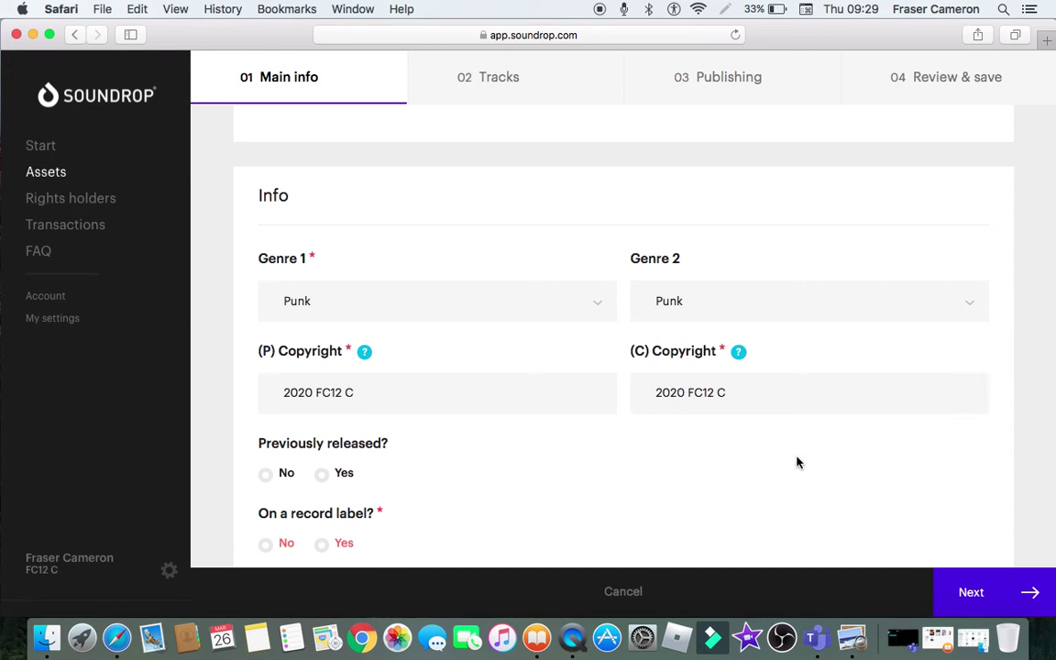
Step: Mark the release as not previously released and not on a record label
click(282, 474)
scroll(549, 486, down, 2)
click(268, 481)
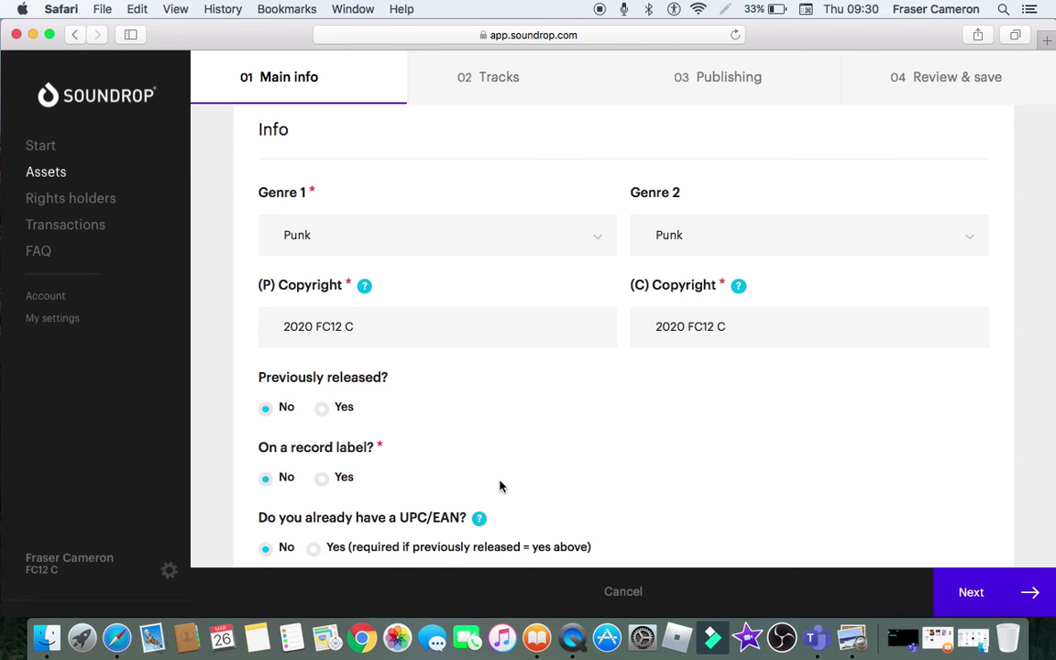
Step: Read the explanation for the UPC/EAN question and try to continue to the Tracks stage
scroll(512, 493, down, 3)
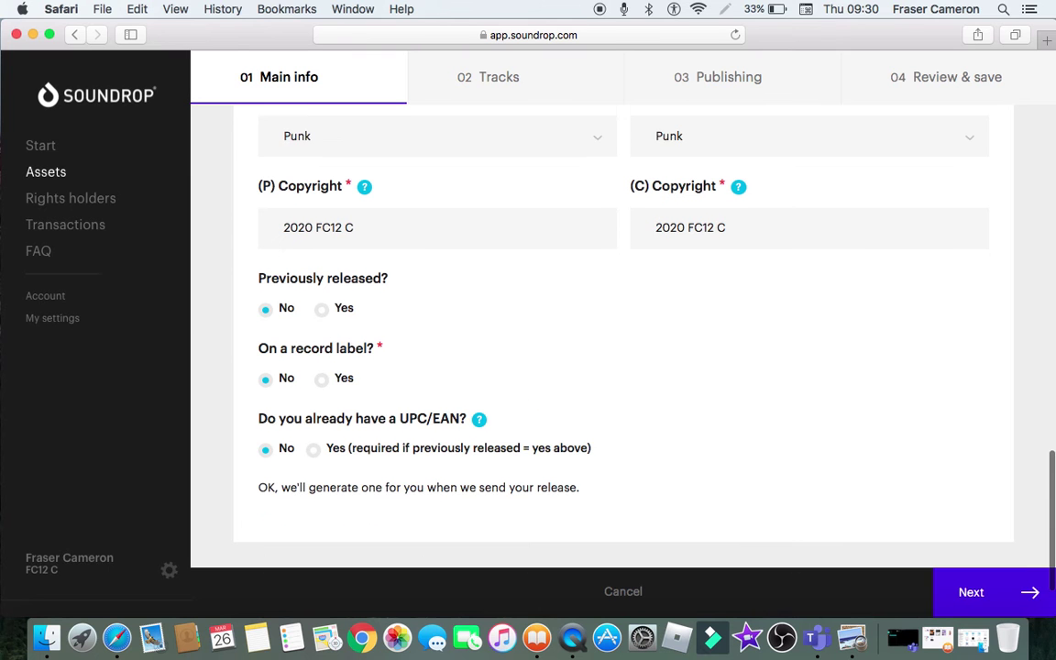
scroll(505, 498, down, 2)
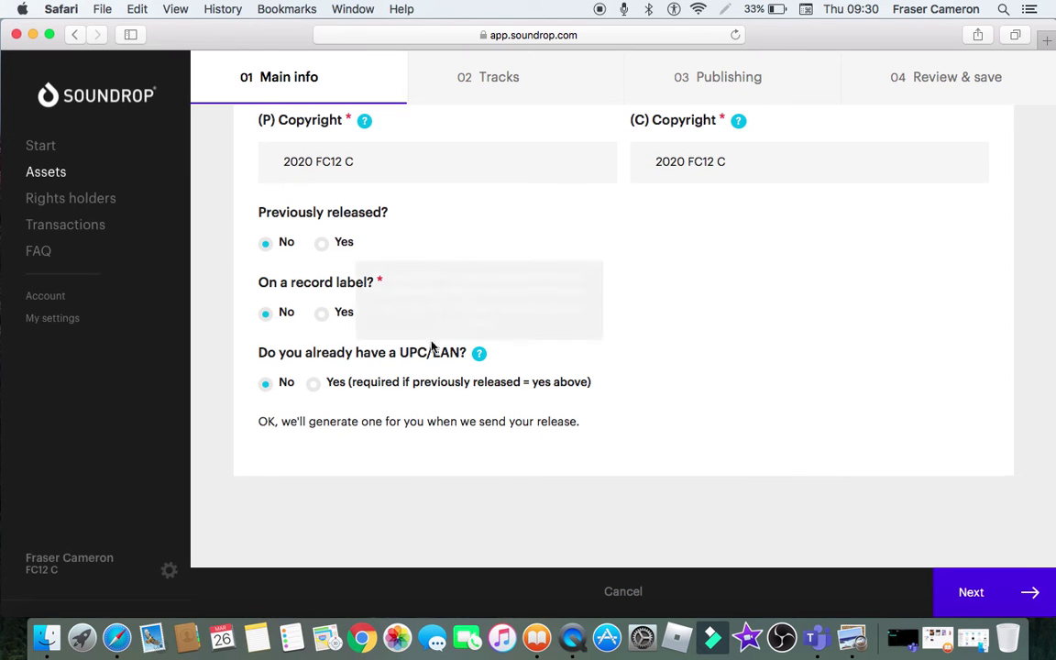
mouse_move(479, 354)
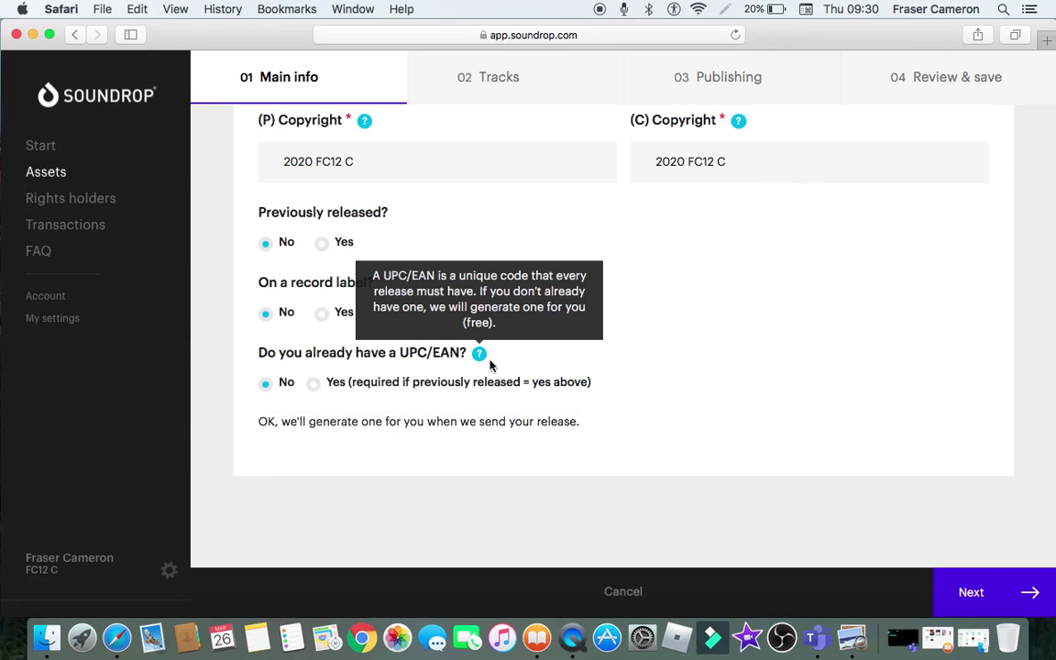
click(1003, 601)
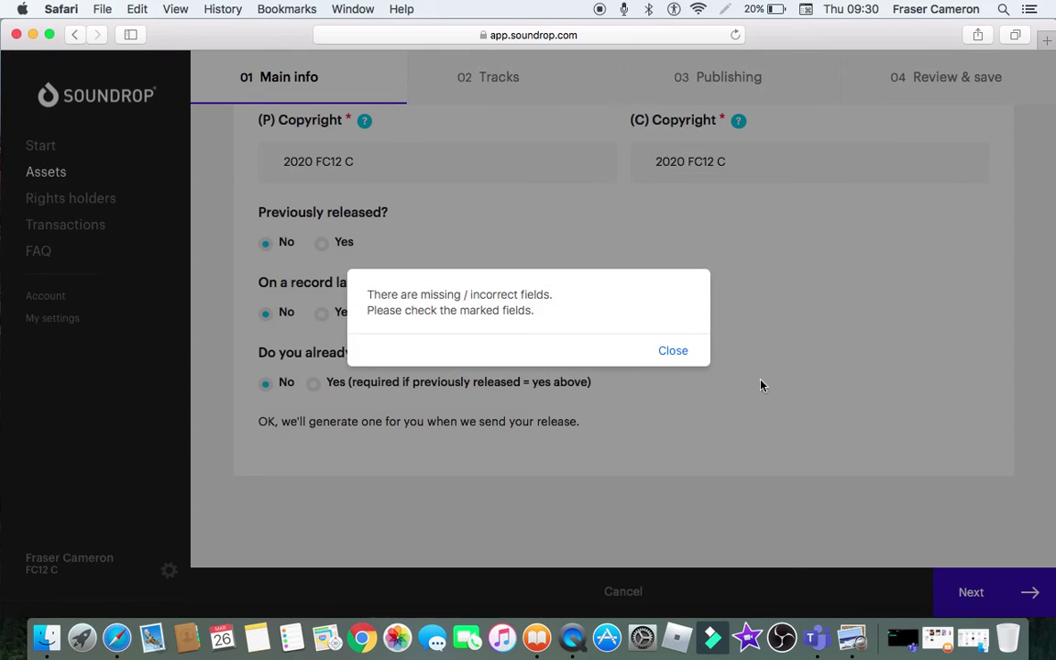
click(670, 346)
Step: Enter "You Are My Guy" as the English title under Title in another language
scroll(722, 356, up, 2)
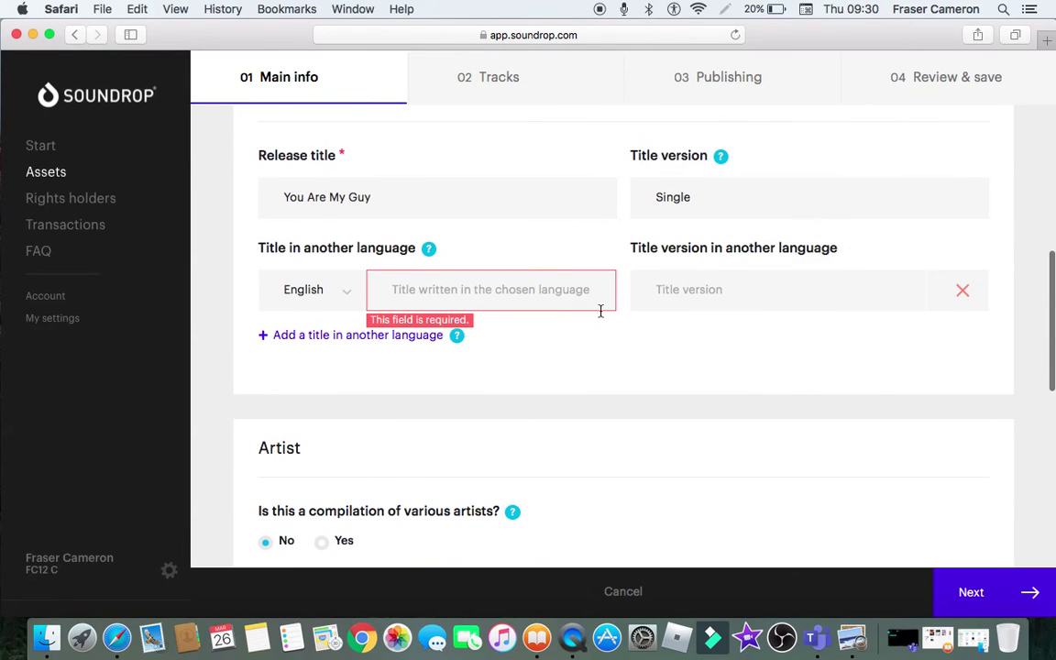
click(550, 288)
text(You Are My gu)
key(BackSpace)
key(BackSpace)
text(Guy)
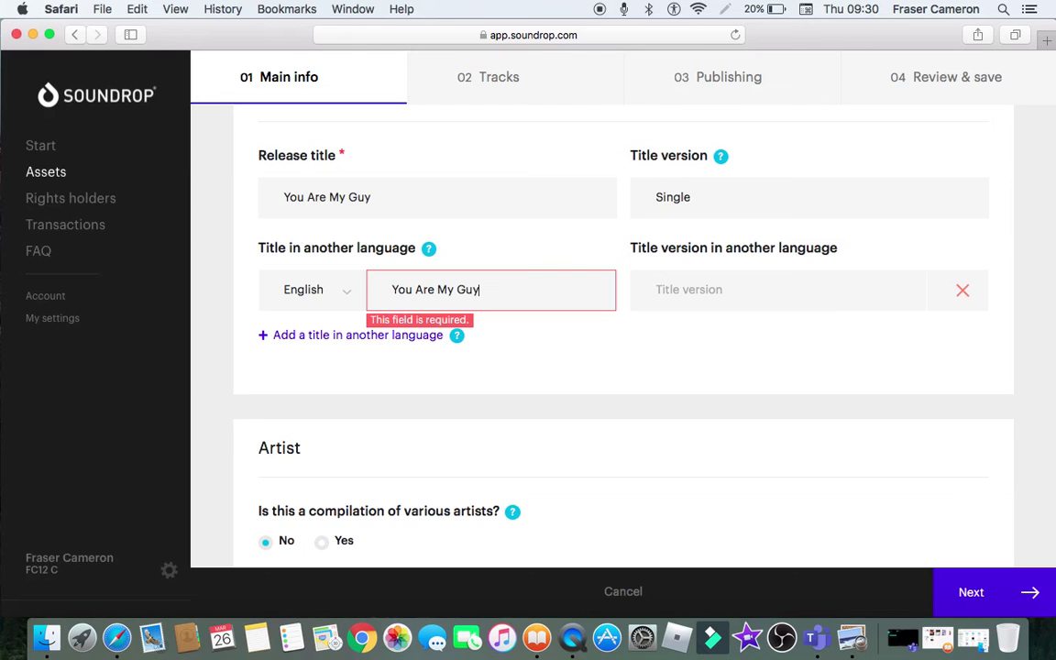
click(788, 477)
Step: Continue to the Tracks stage and add a new track to the release
click(949, 594)
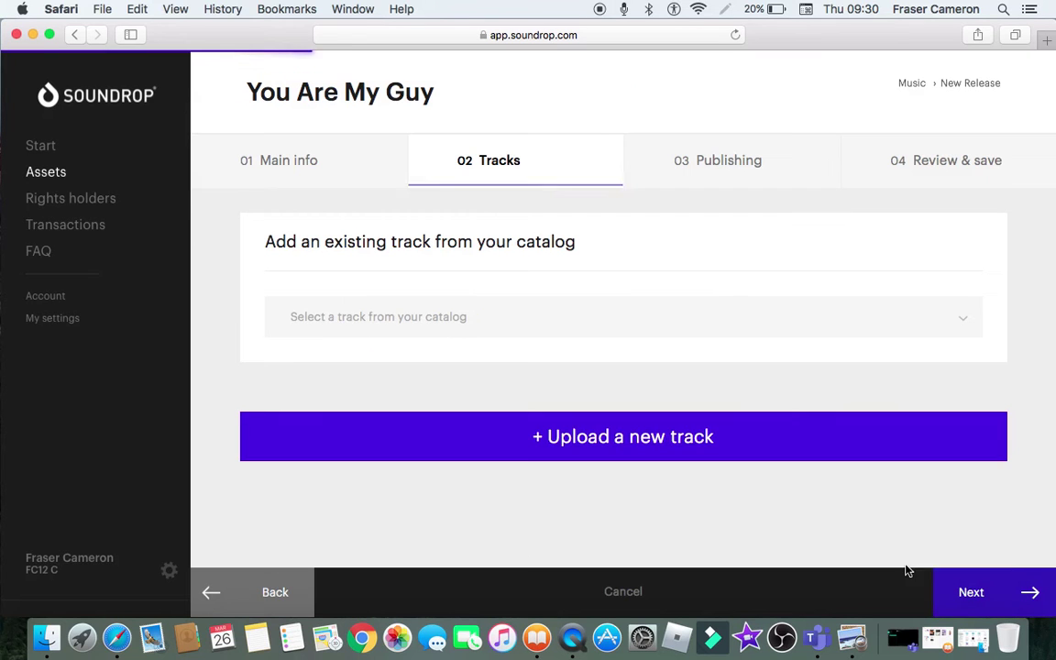
click(676, 436)
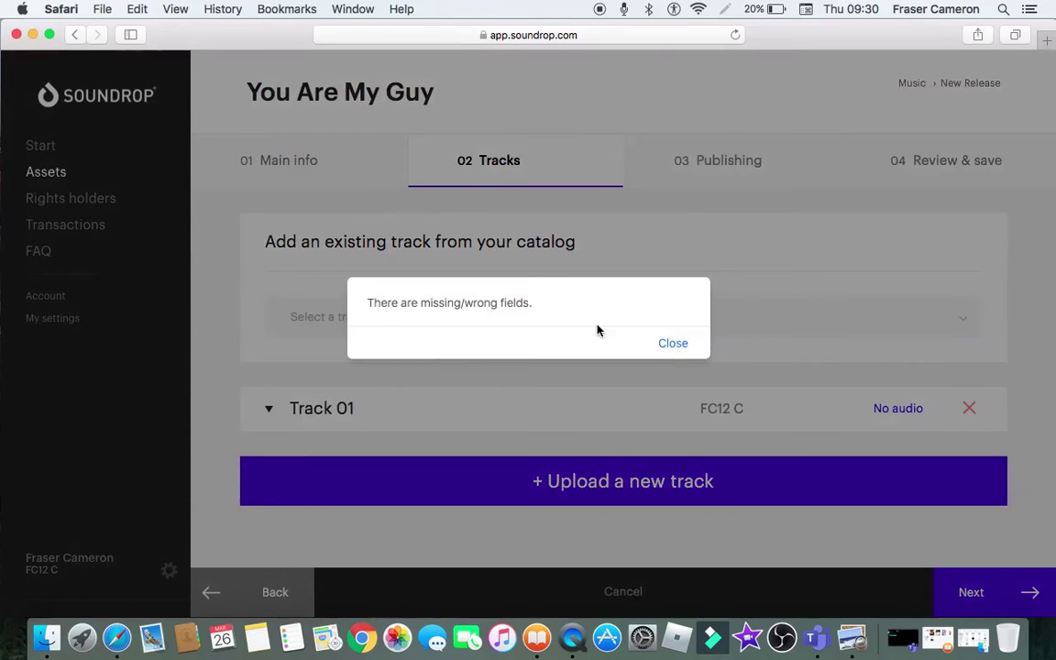
click(682, 344)
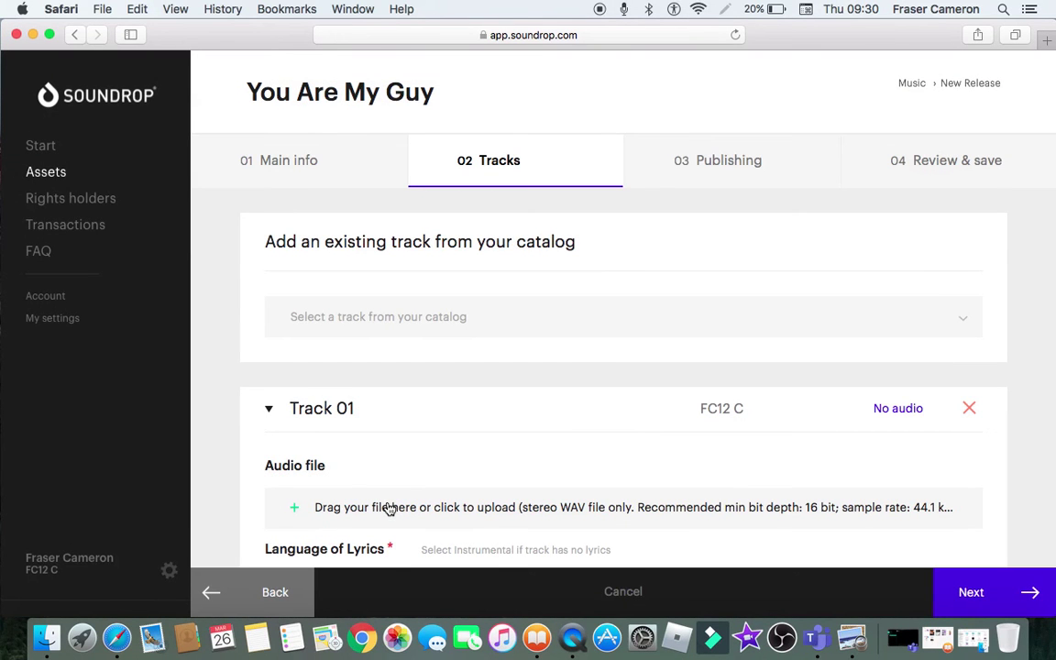
click(390, 510)
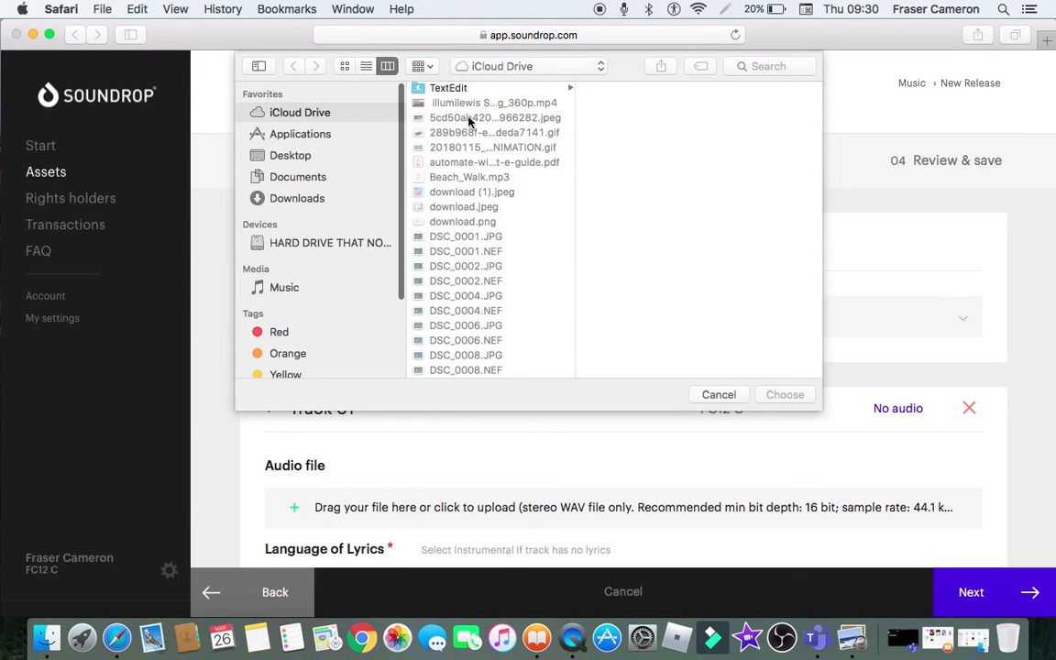
click(450, 88)
key(Down)
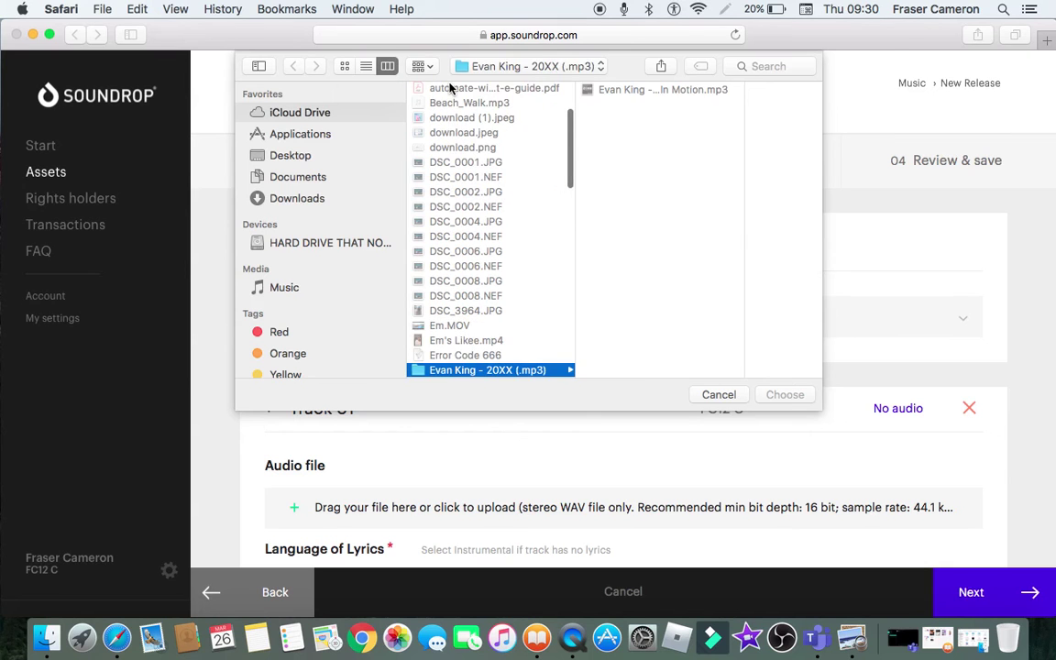
key(Down)
key(Down)
key(Down)
key(Down)
key(Down)
key(Down)
key(Down)
key(Down)
key(Down)
key(Down)
key(Down)
key(Down)
key(Down)
key(Down)
key(Down)
key(Down)
key(Down)
key(Down)
key(Down)
key(Down)
key(Up)
key(Up)
key(Up)
key(Up)
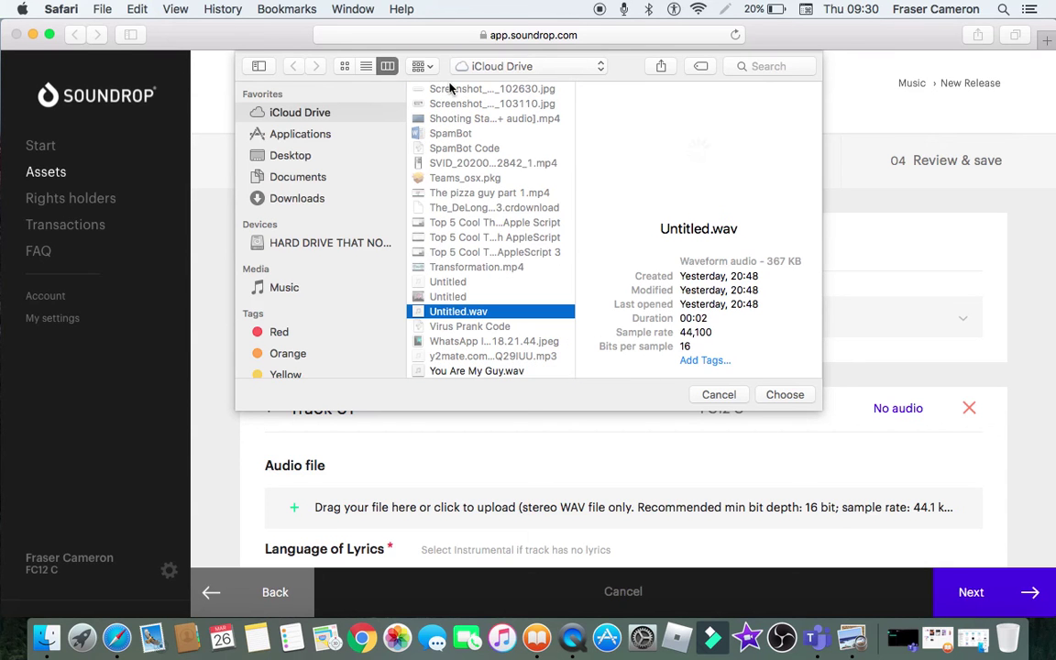
click(717, 394)
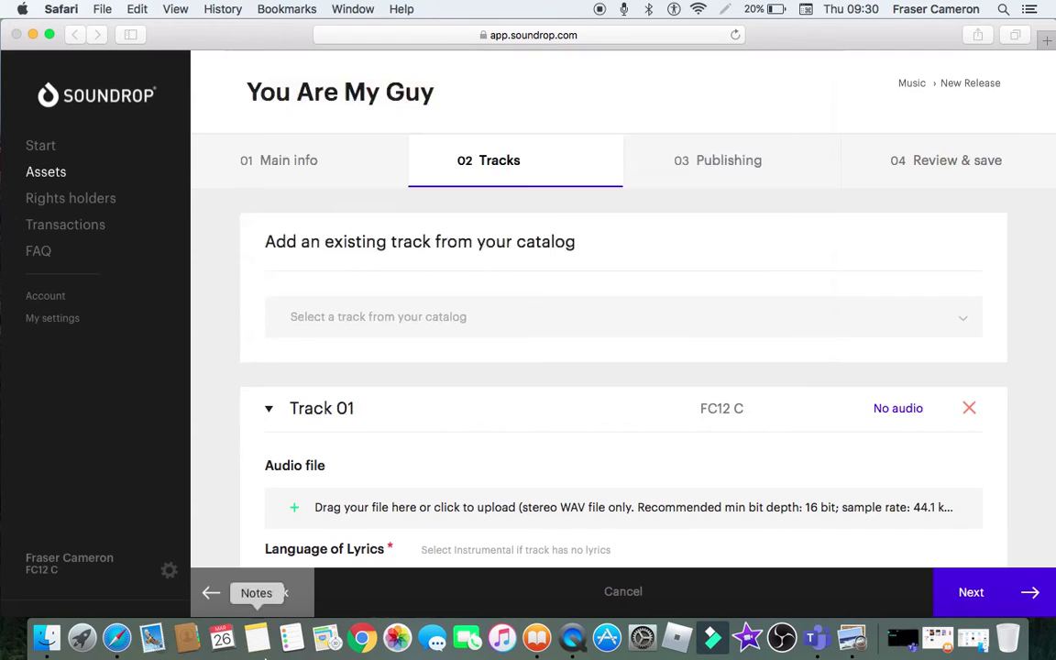
Step: Switch to Chrome, search Google for "wav converter" and try to open the "Convert audio to WAV - Audio converter" result
click(363, 640)
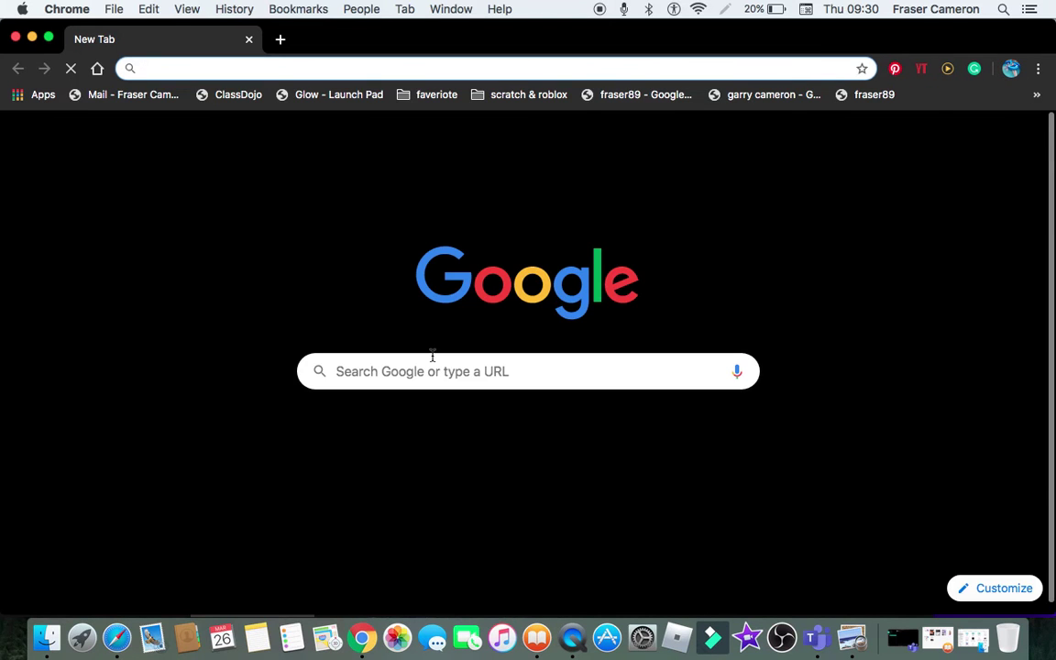
text(wav co)
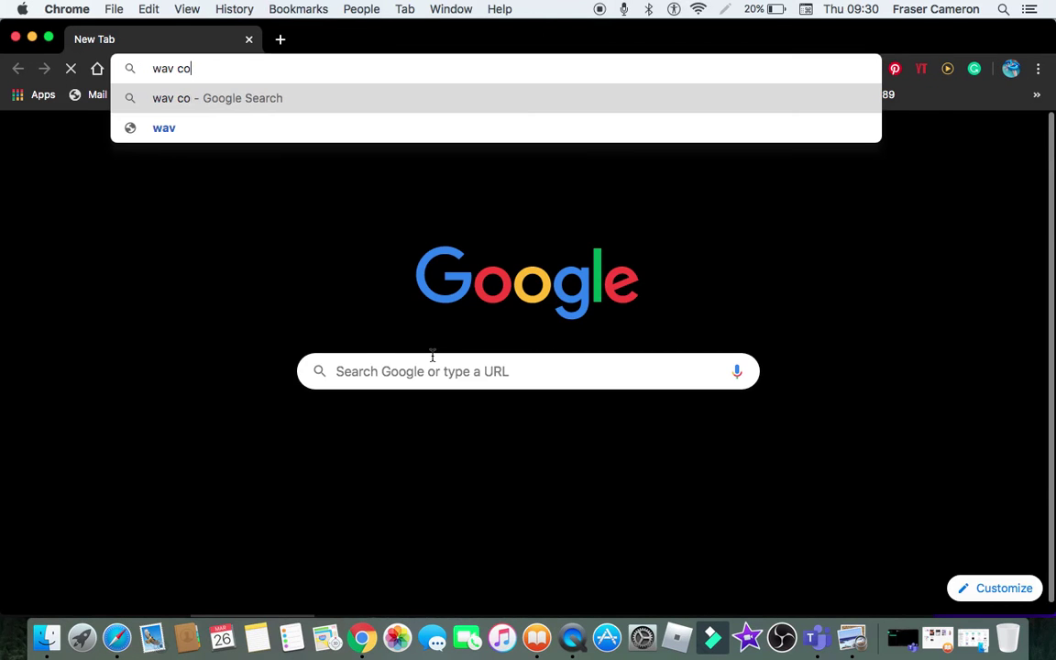
text(nvert)
key(BackSpace)
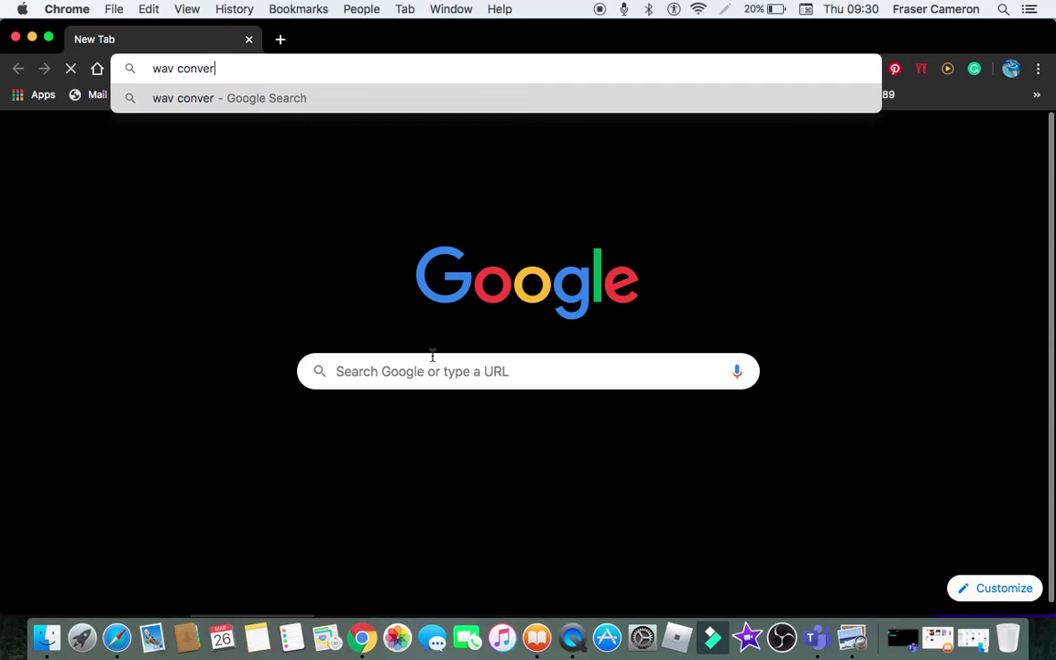
text(t)
text(er)
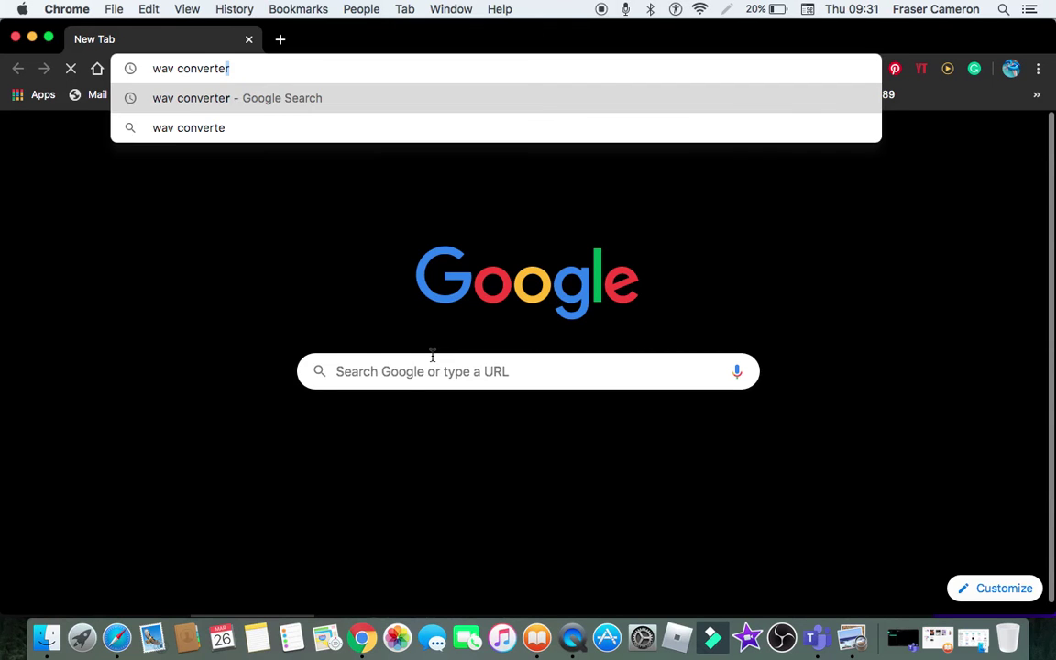
key(Return)
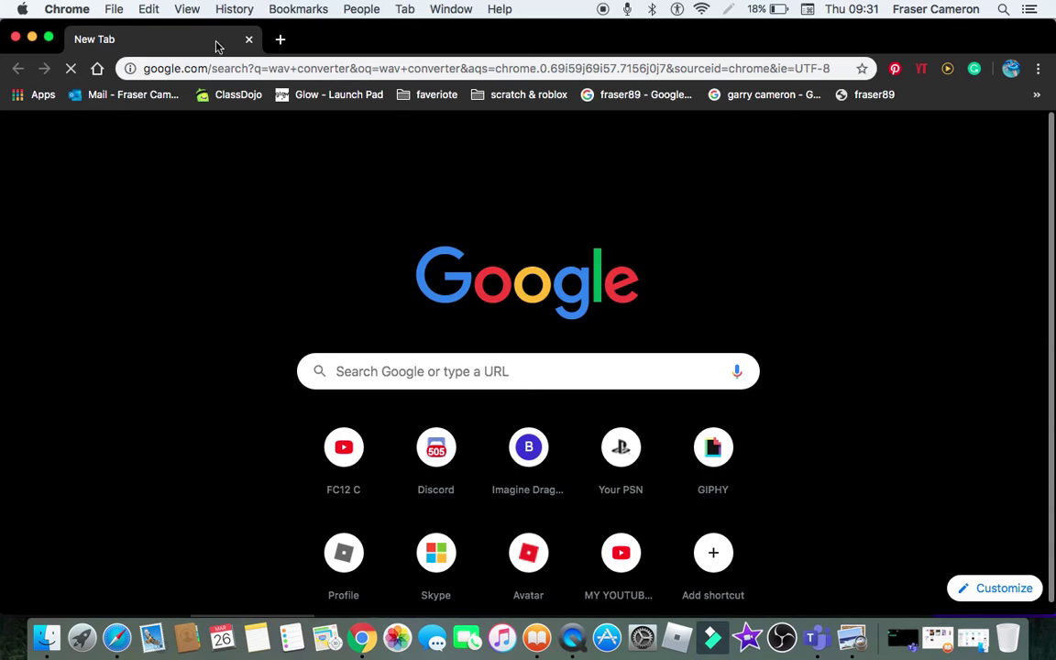
click(223, 73)
text(wa)
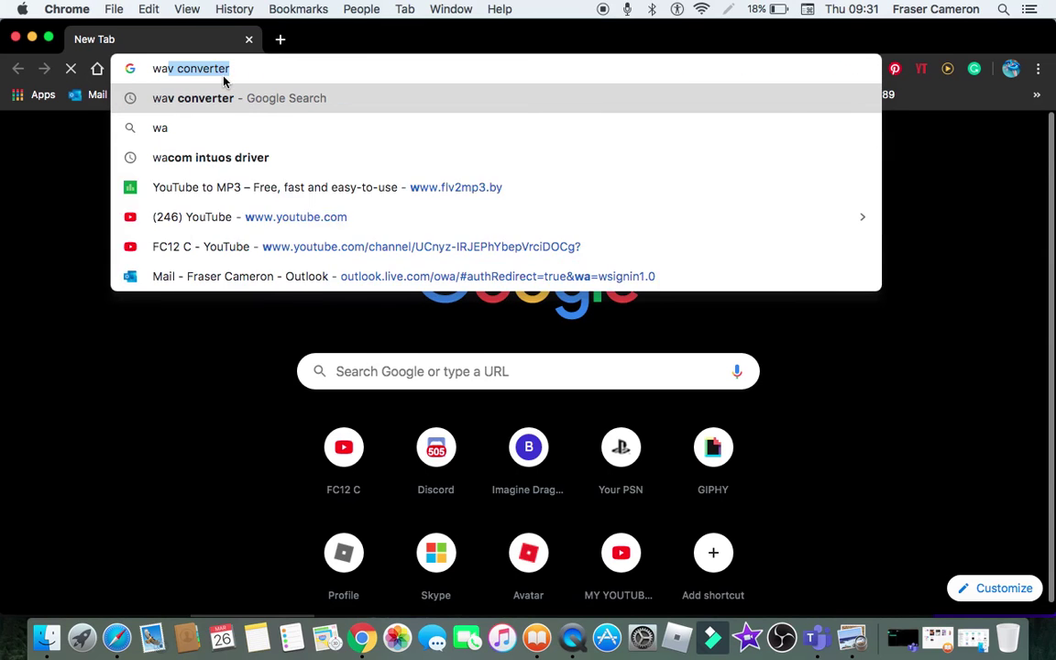
text(v)
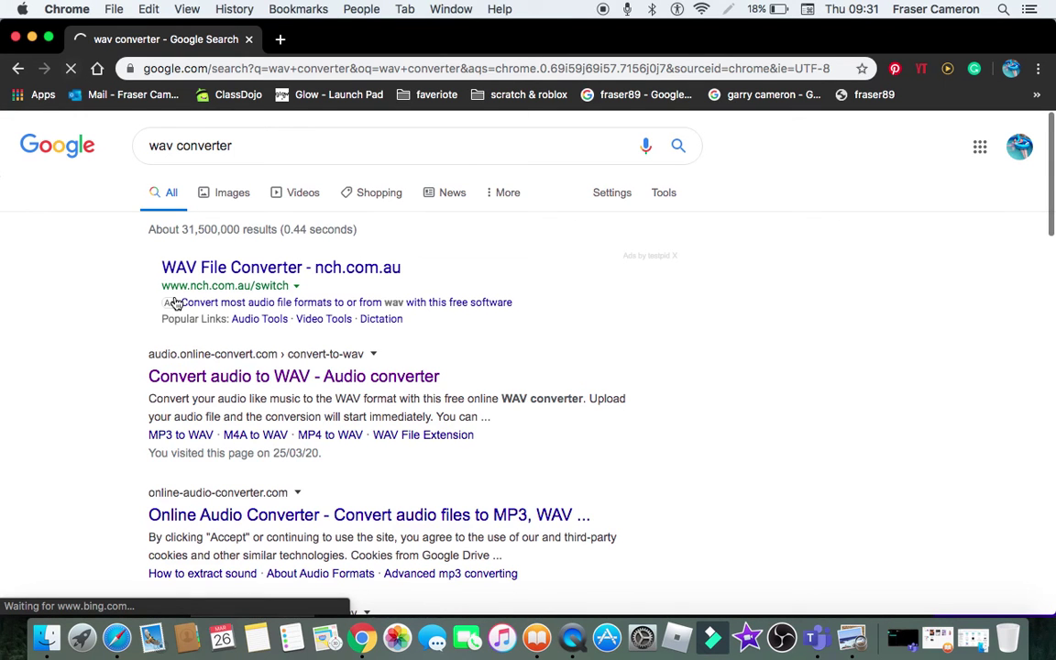
click(244, 376)
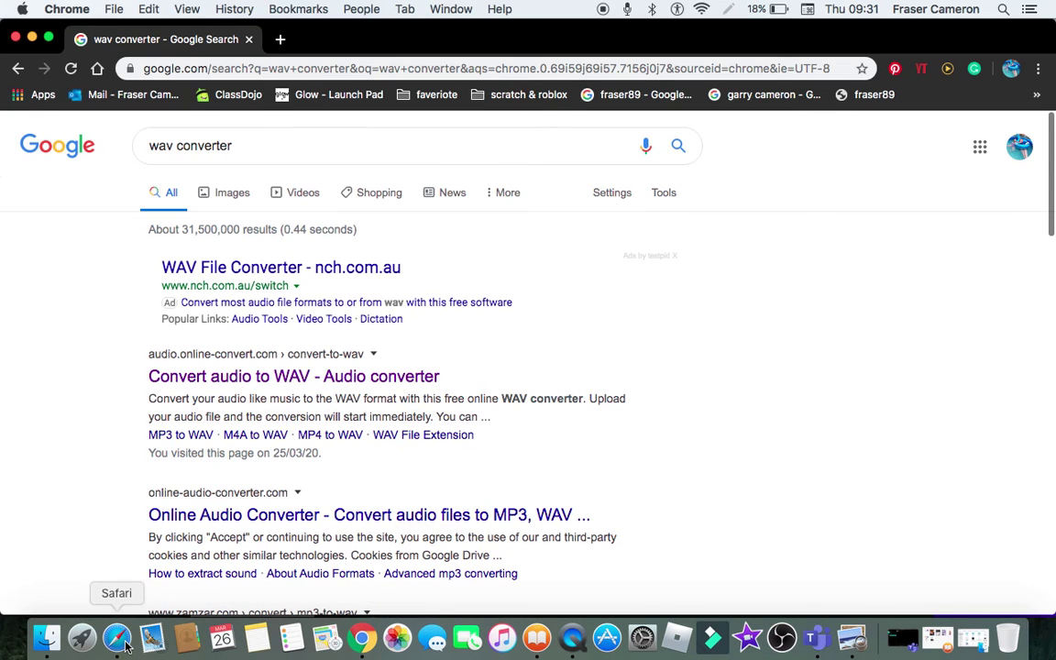
Step: Switch back to Safari, upload Untitled.wav as Track 01's audio file and remove it again
click(126, 645)
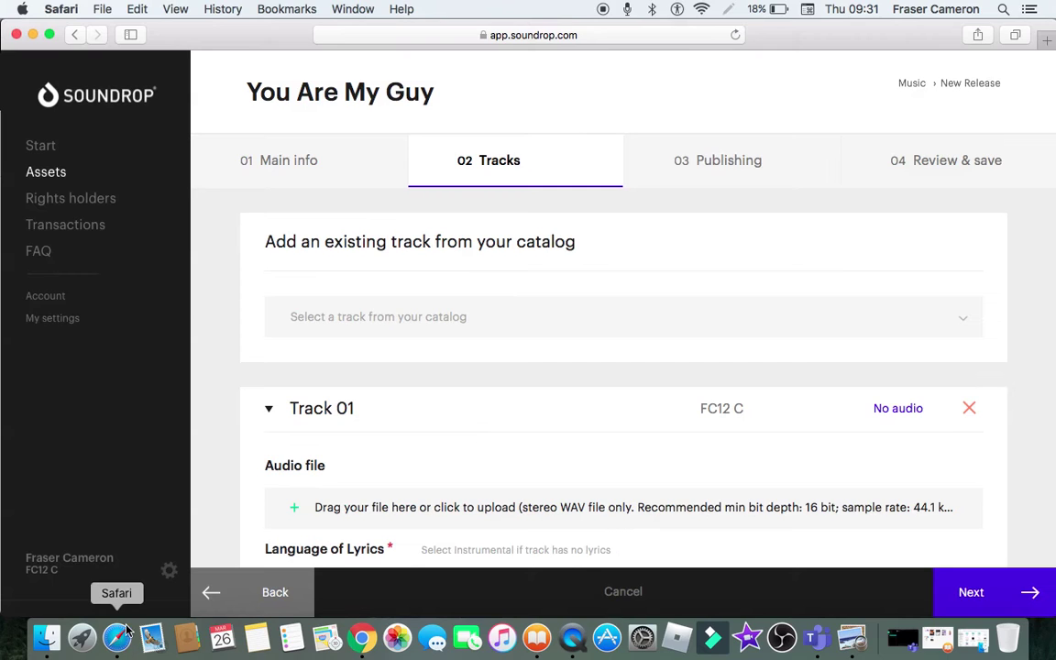
click(453, 505)
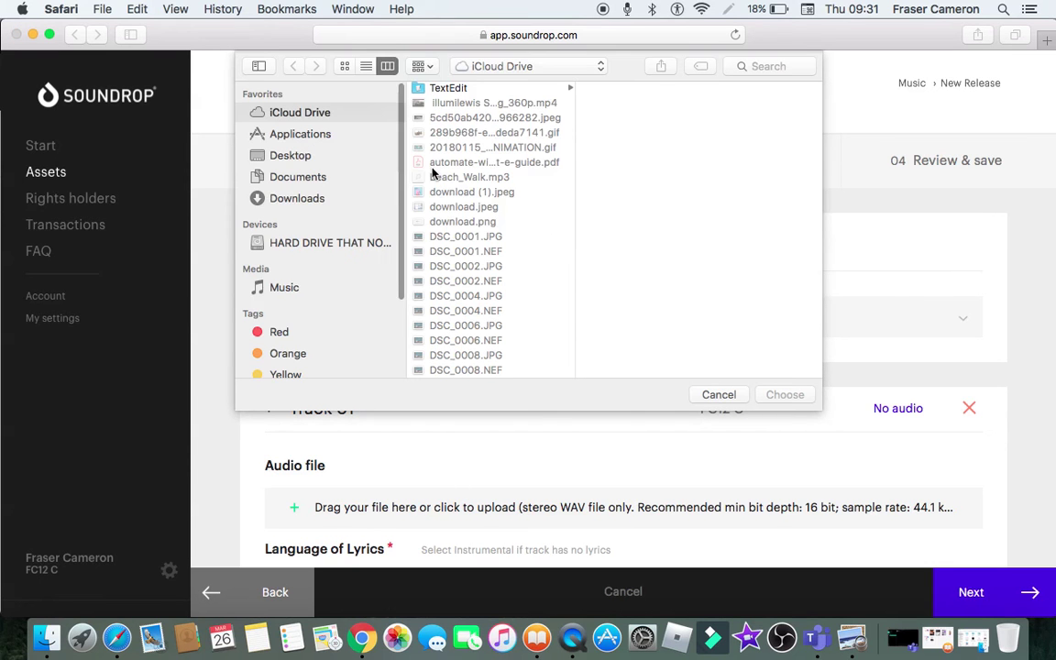
key(Down)
key(Down)
key(Down)
key(Down)
key(Down)
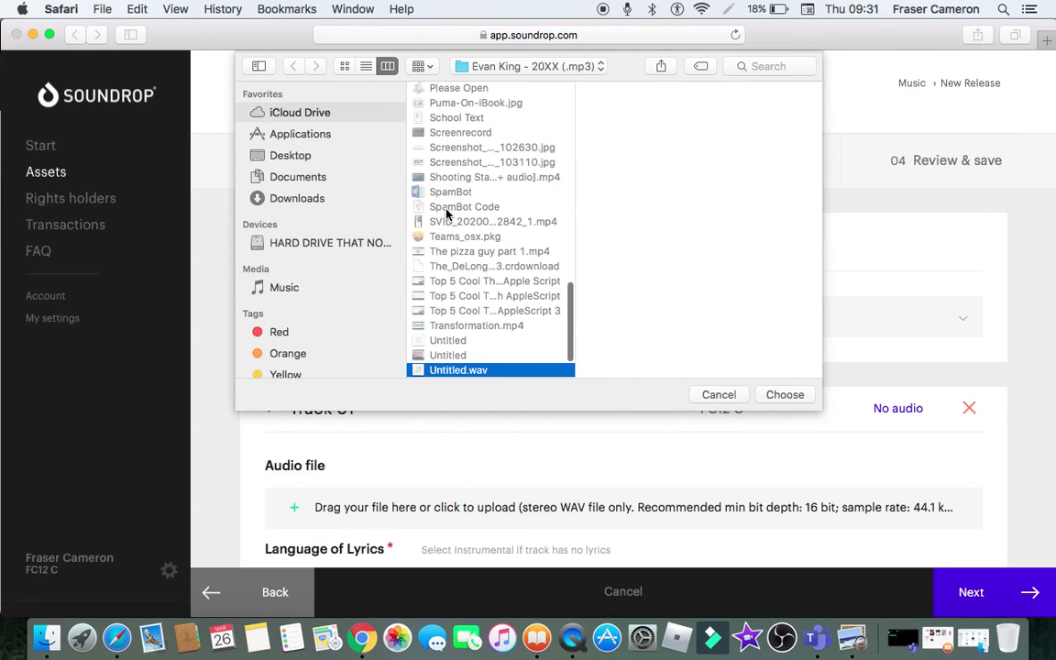
key(Down)
key(Down)
key(Down)
key(Down)
key(Up)
key(Up)
key(Up)
key(Up)
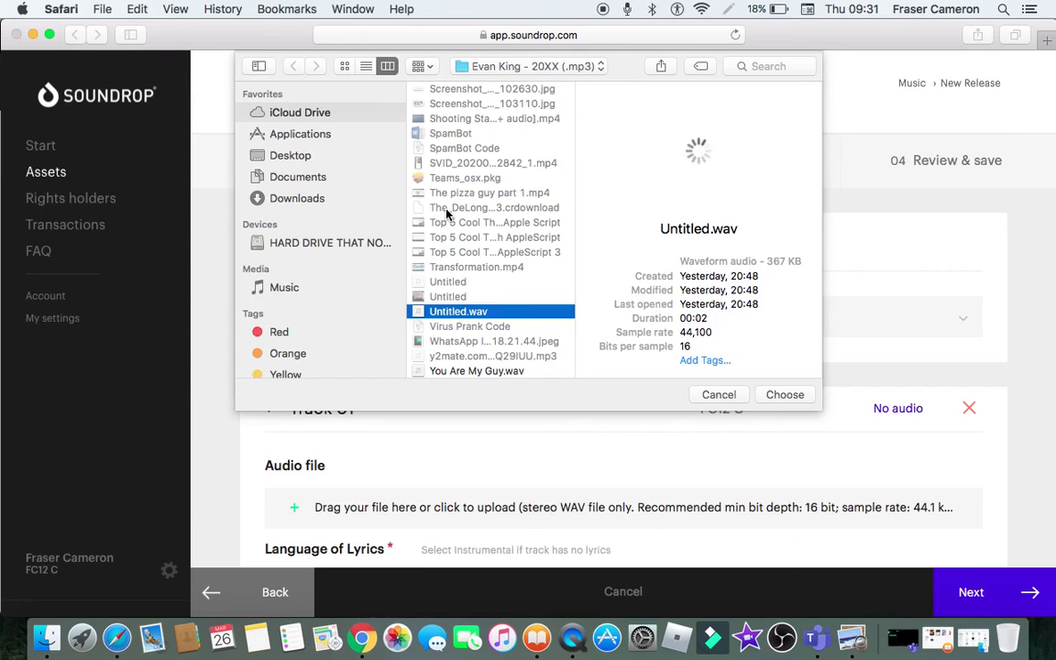
key(Return)
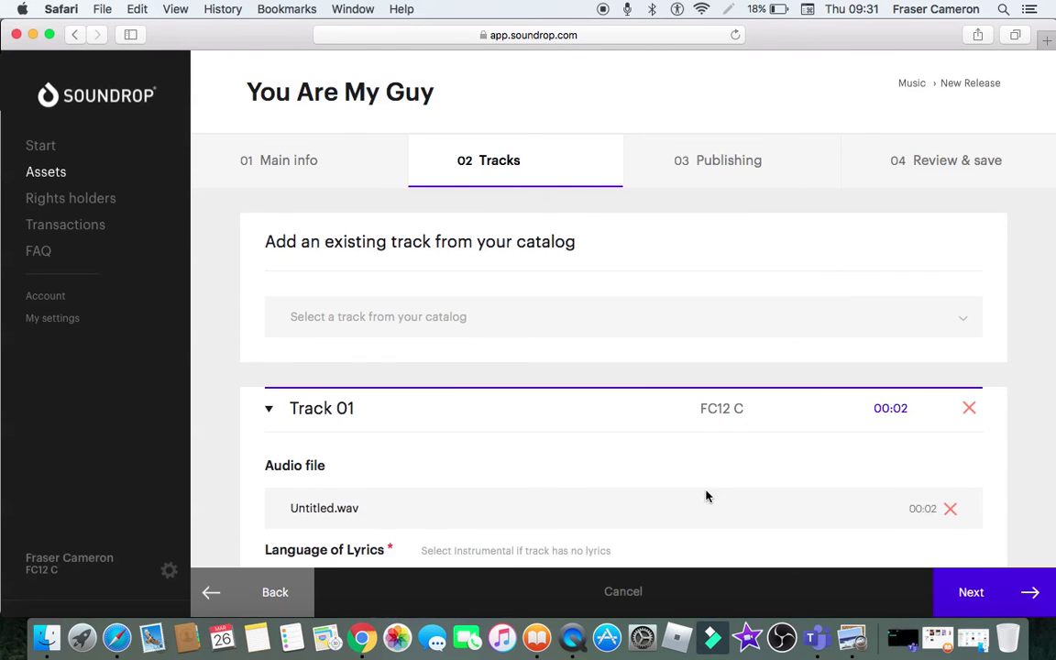
click(953, 510)
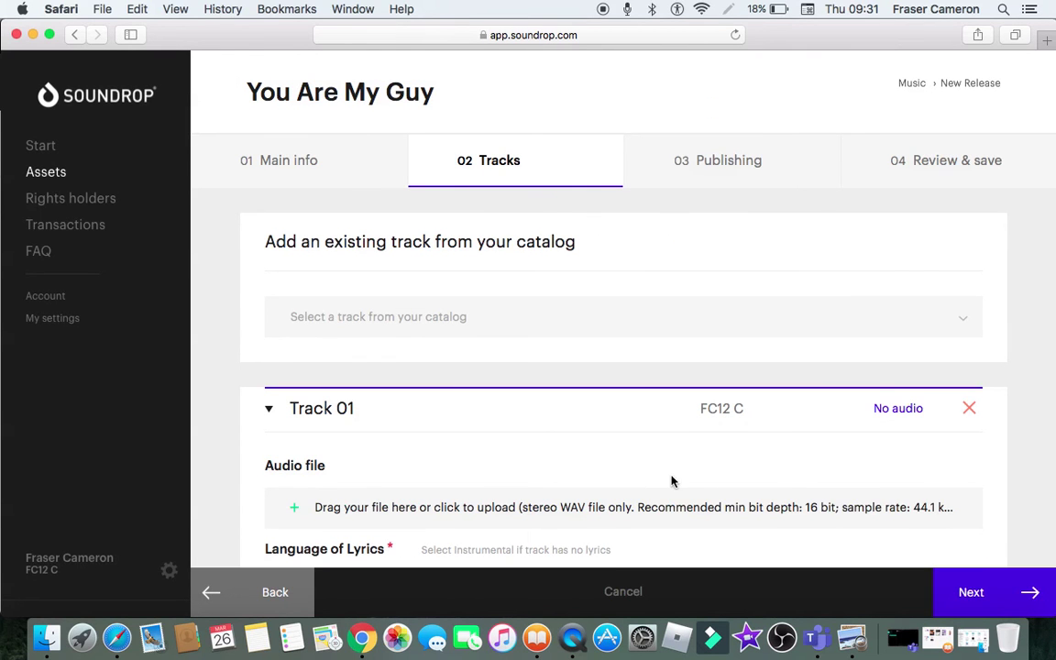
Step: Upload "You Are My Guy.wav" from iCloud Drive as the audio file of Track 01
click(687, 510)
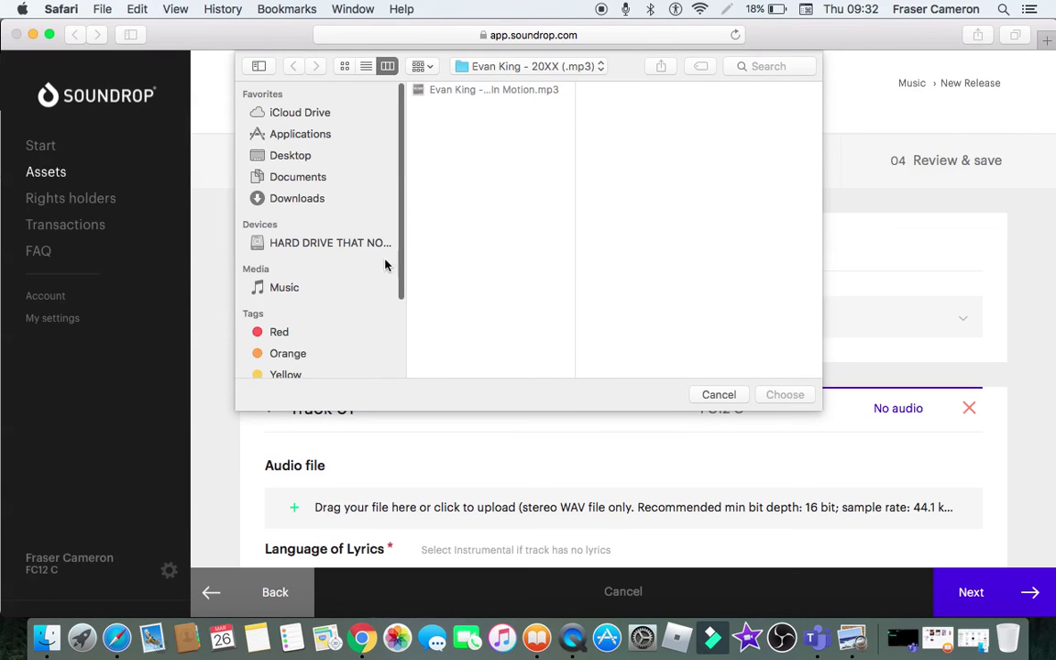
click(504, 66)
click(501, 84)
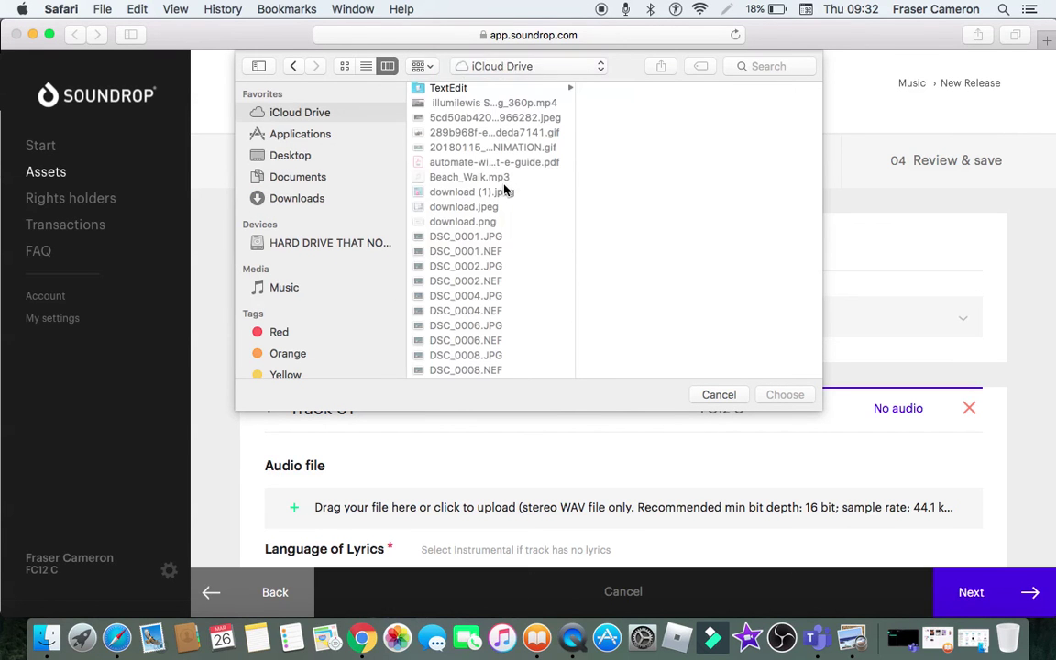
key(Down)
key(Down)
key(Down)
key(alt+Down)
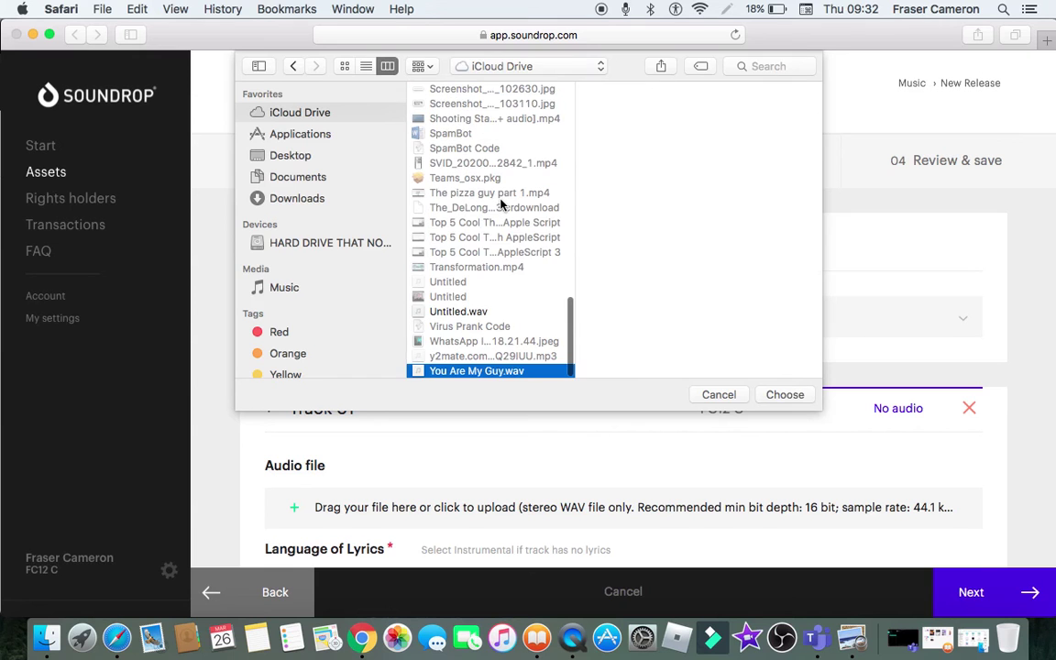
key(Return)
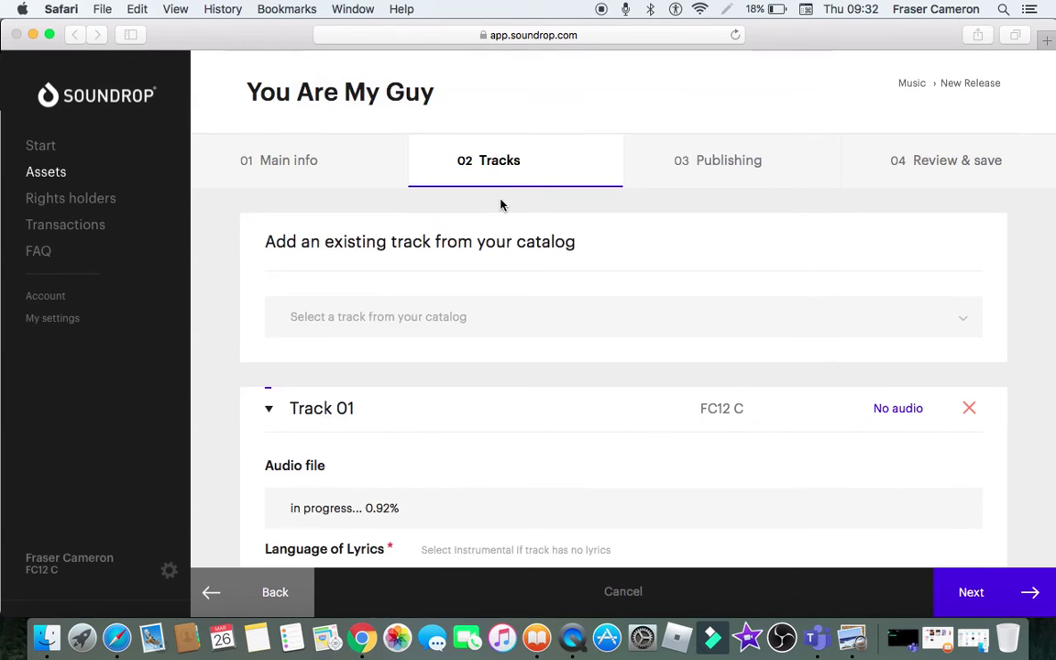
Step: Set Track 01's language of lyrics to English and its track title to "You Are My Guy"
scroll(450, 464, down, 3)
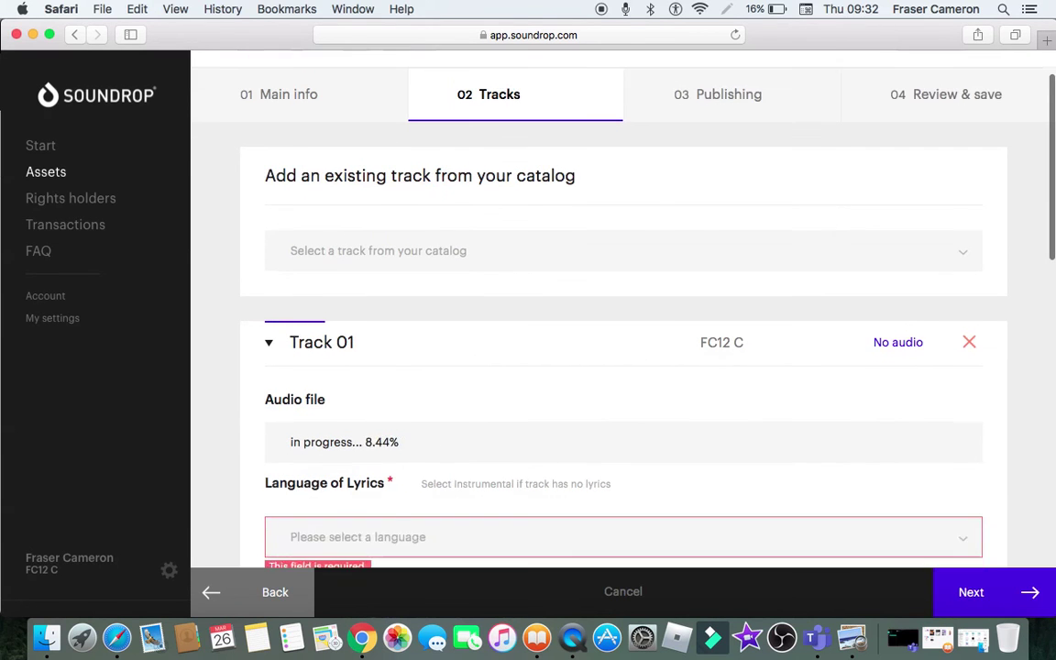
scroll(624, 367, down, 2)
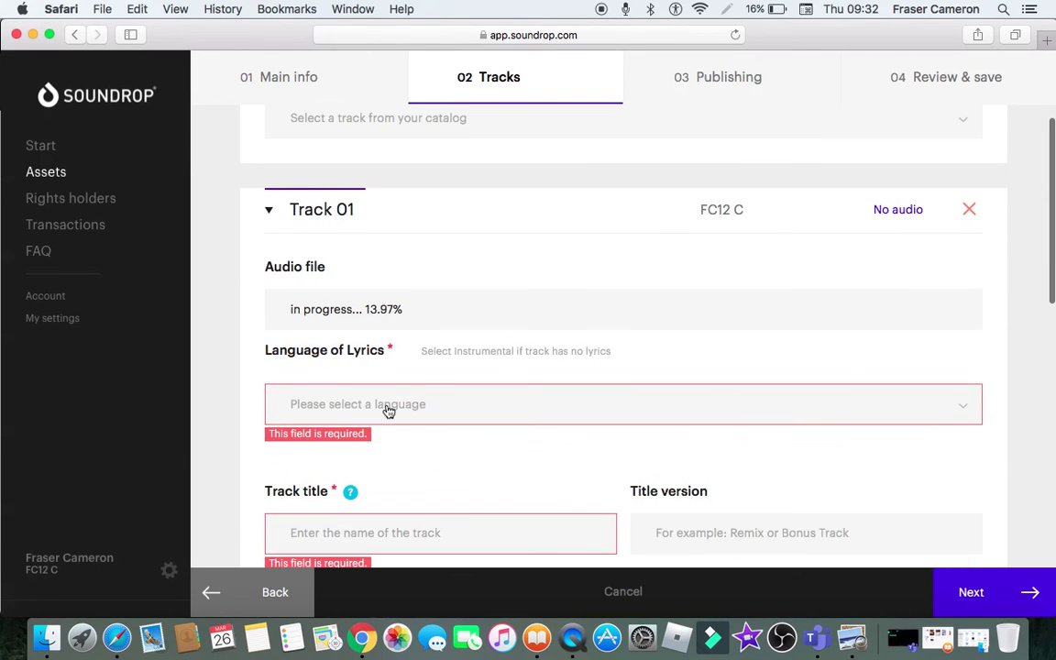
click(387, 404)
text(English)
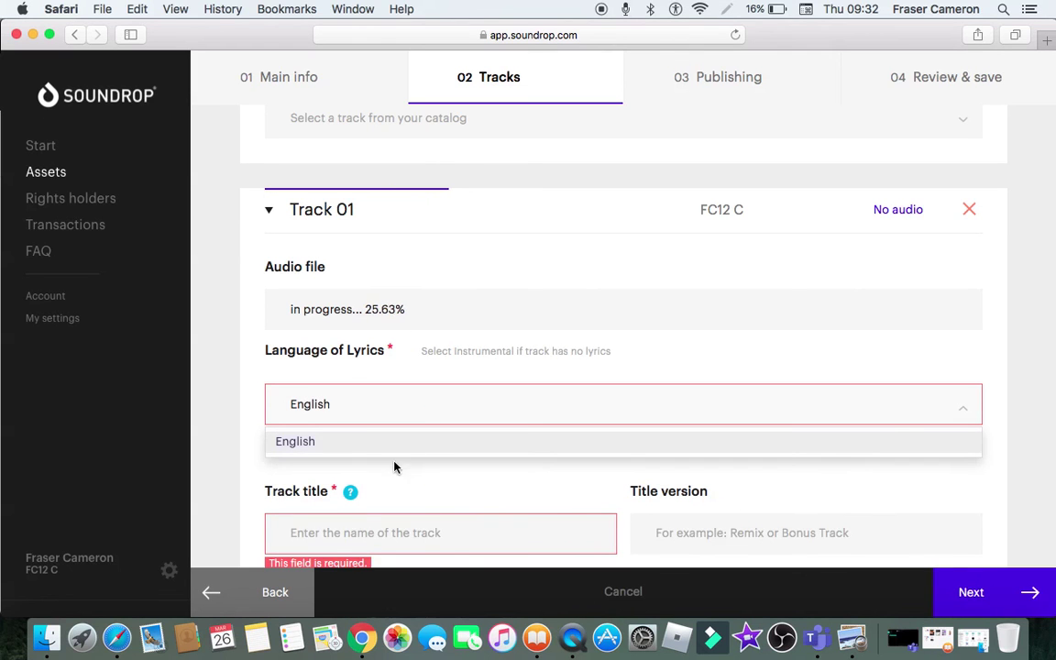
click(360, 441)
click(387, 521)
text(You Are My Guy)
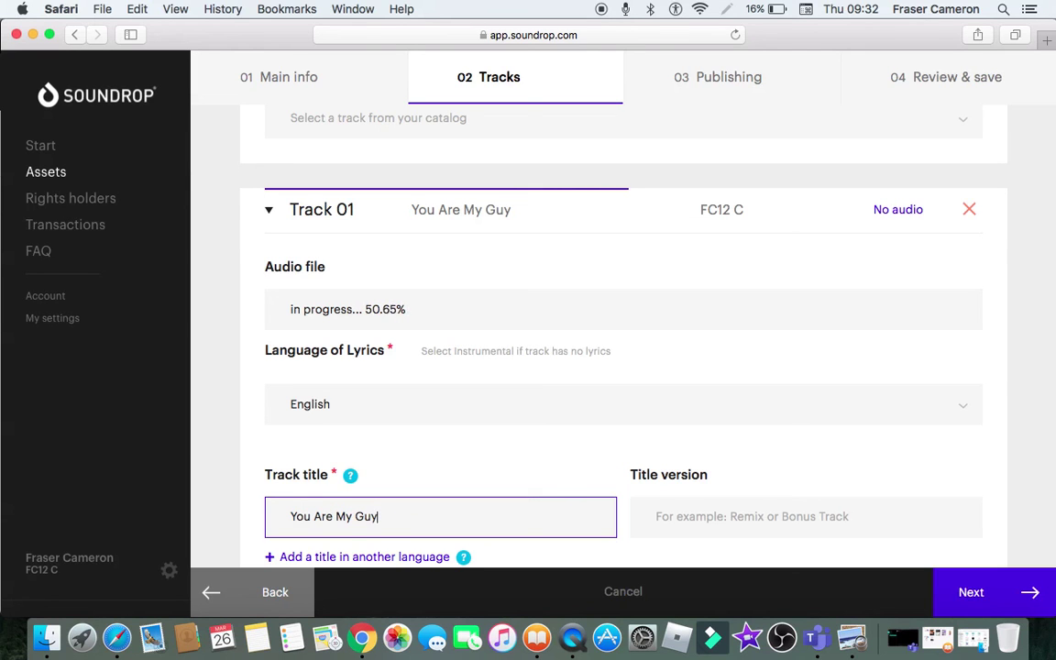
Step: Set Track 01's title version to "You Are My Guy" and try to continue to the Publishing stage
click(706, 528)
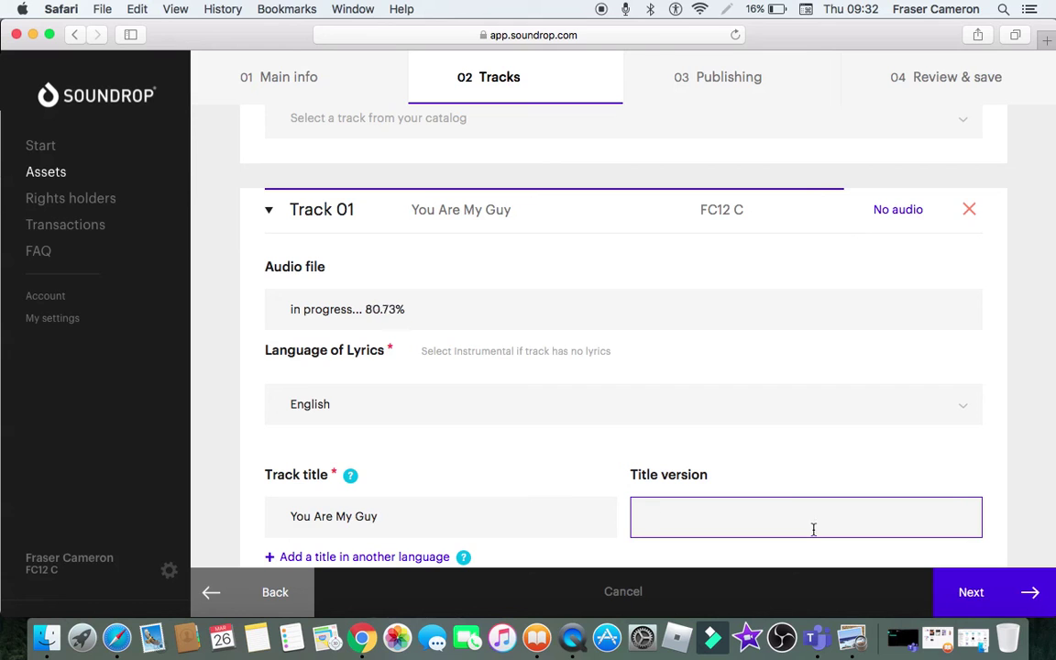
text(You Are )
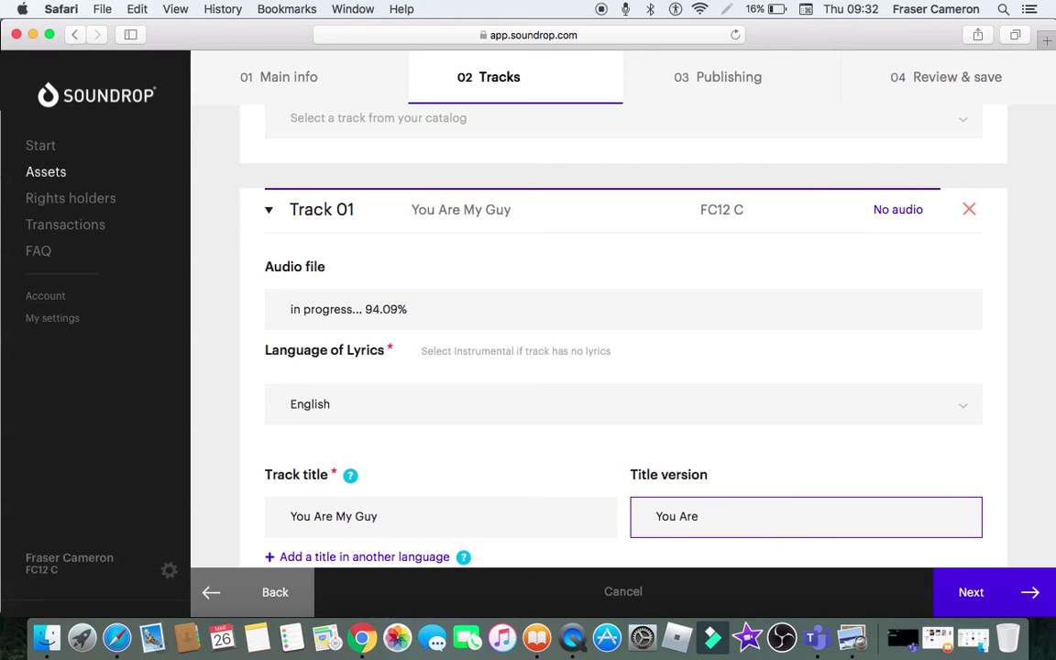
text(My)
key(BackSpace)
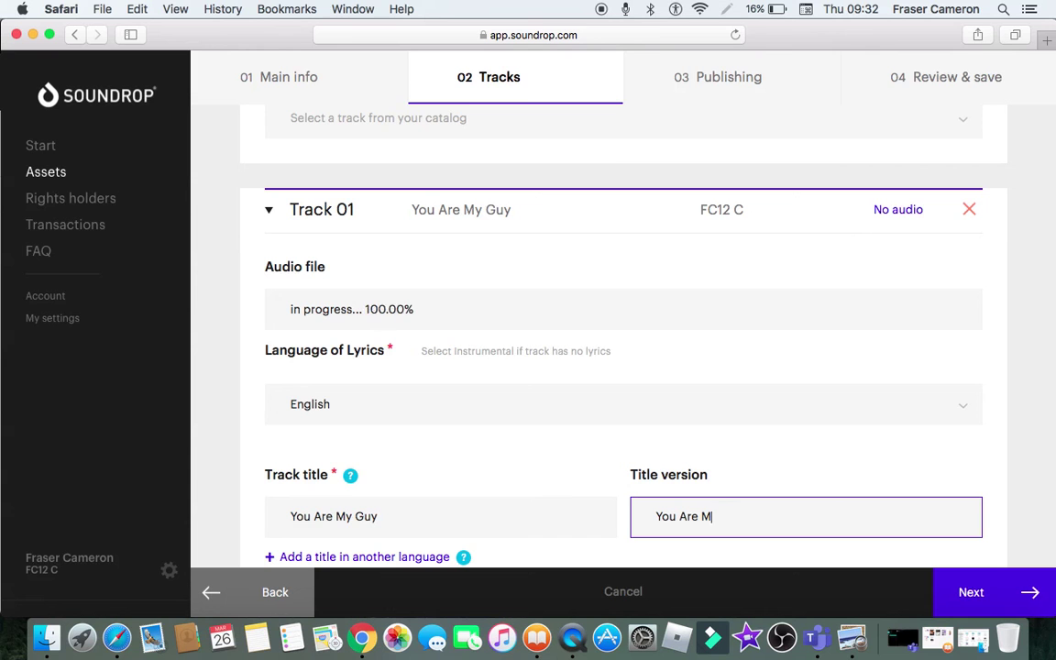
text(Guy)
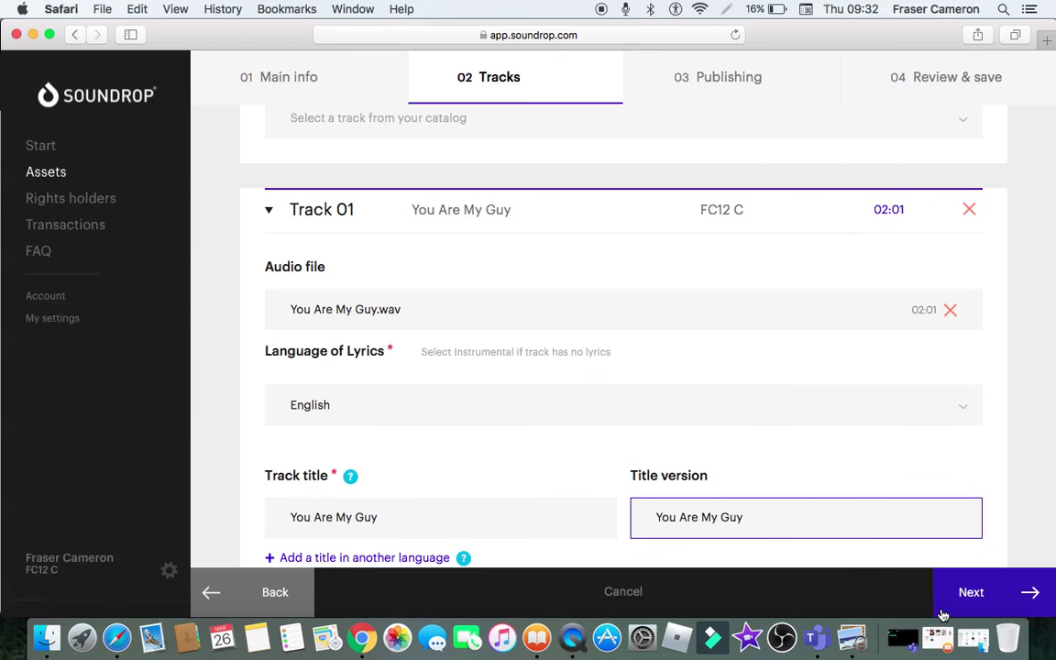
click(974, 594)
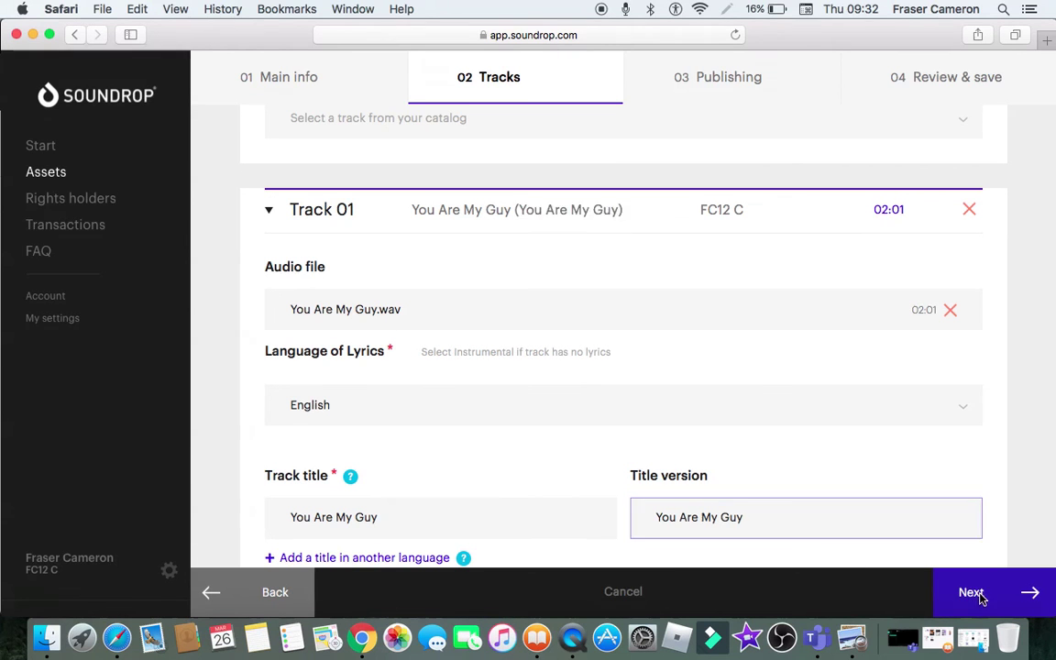
click(674, 354)
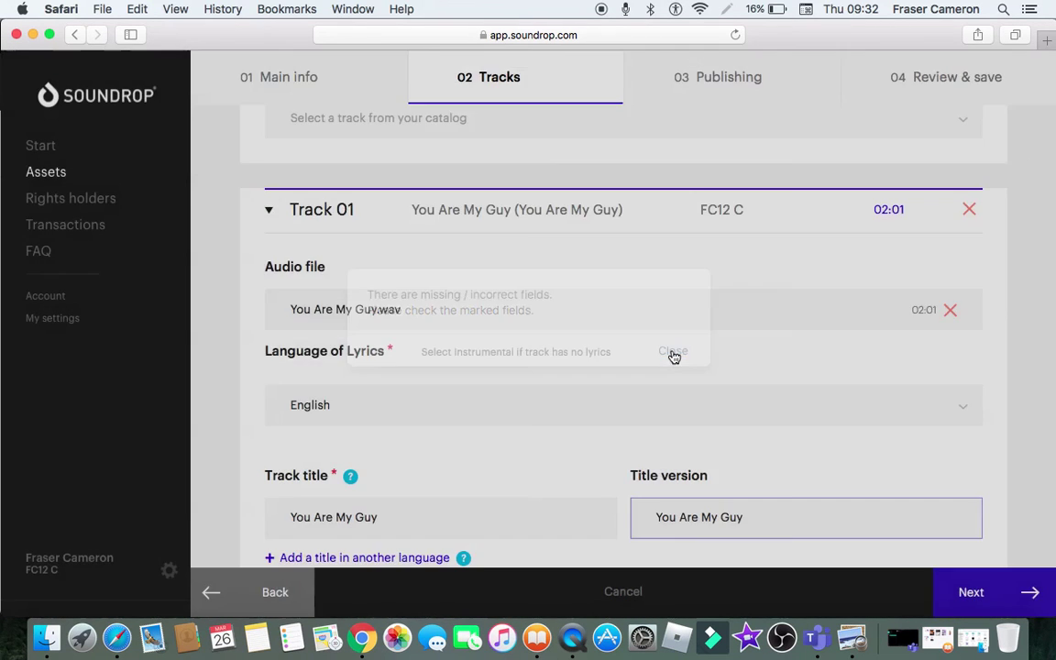
Step: Add the existing catalog track "You Are My Guy (First Song)" to the release and continue to the Publishing stage
scroll(768, 466, up, 5)
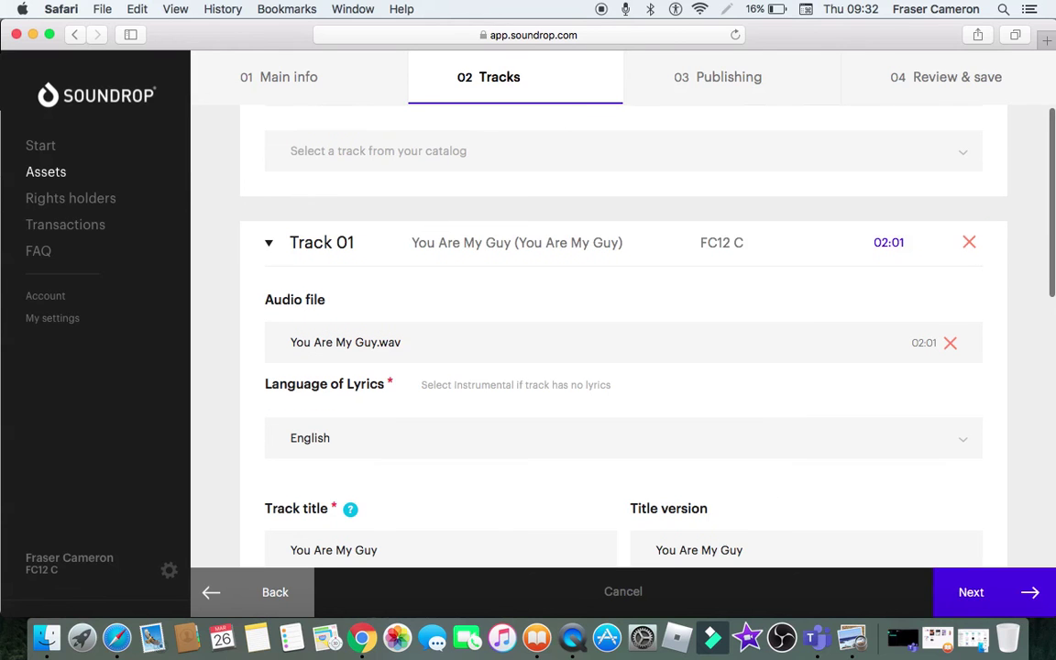
scroll(595, 377, down, 1)
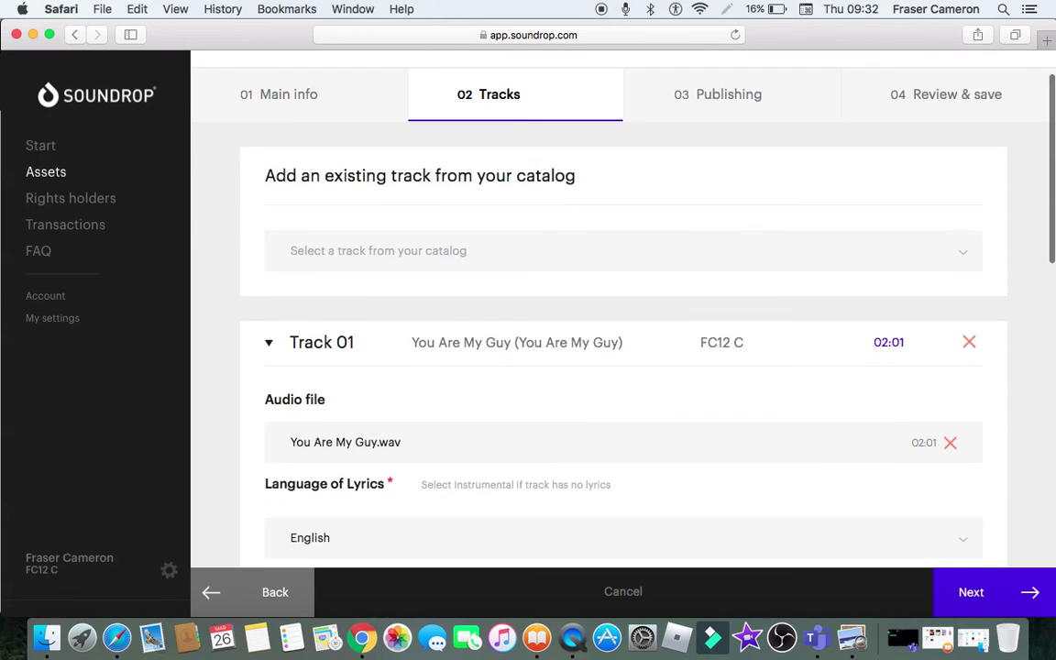
click(604, 246)
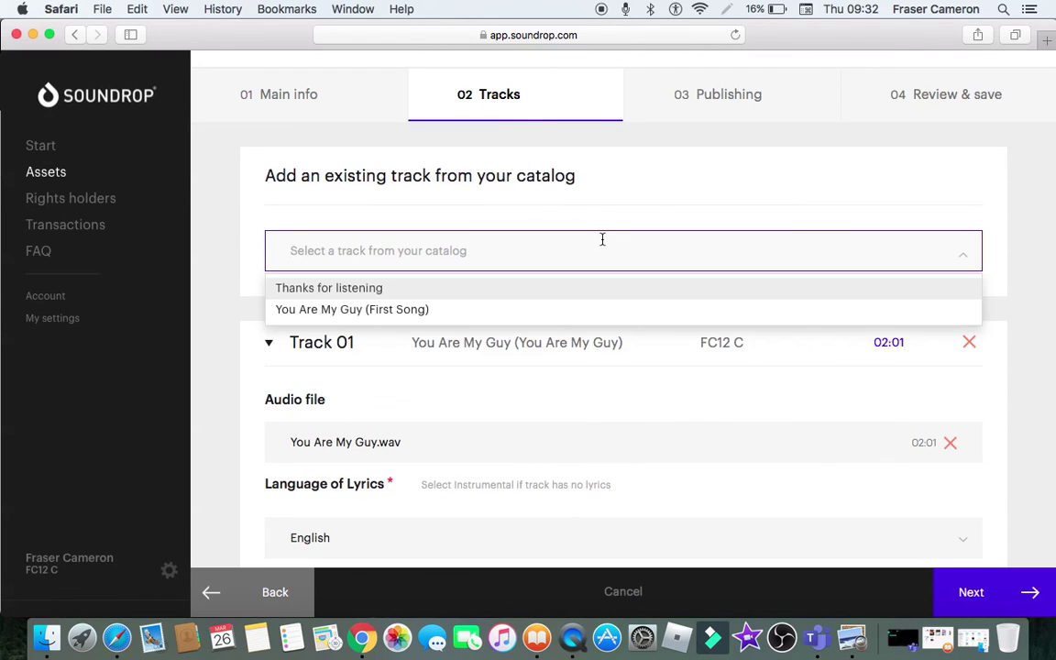
click(546, 311)
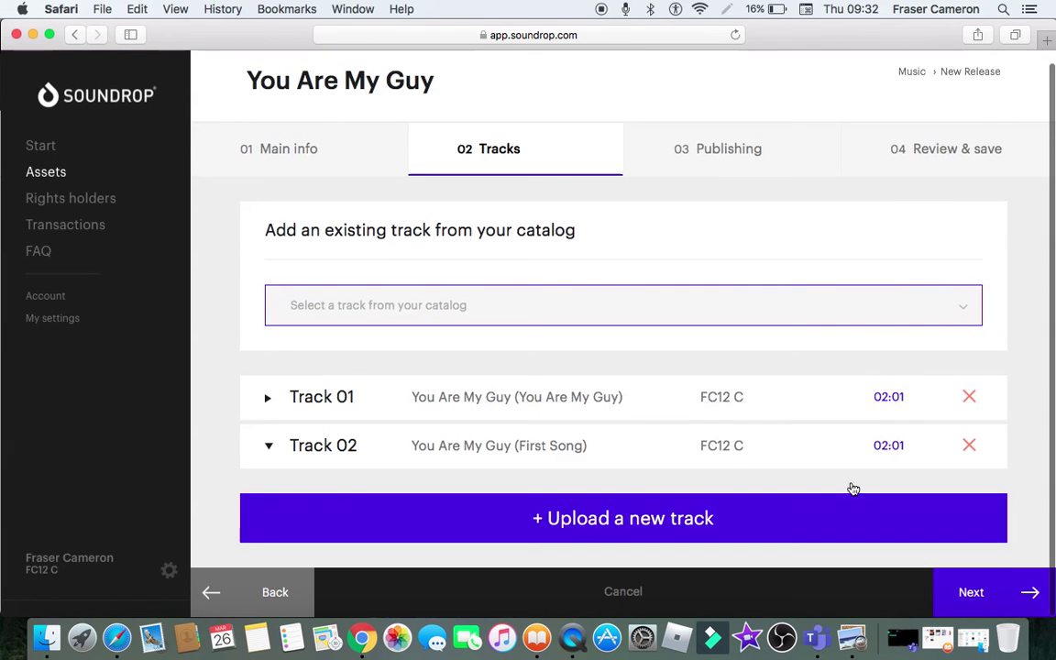
click(999, 576)
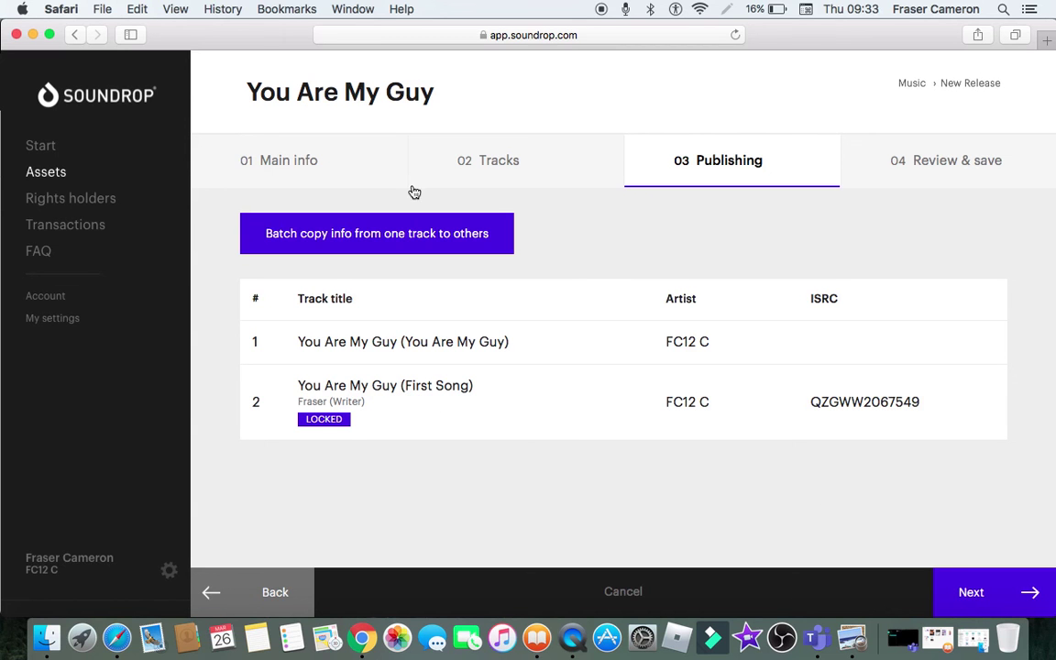
Step: Try to return from the Publishing stage to the Tracks stage
click(486, 169)
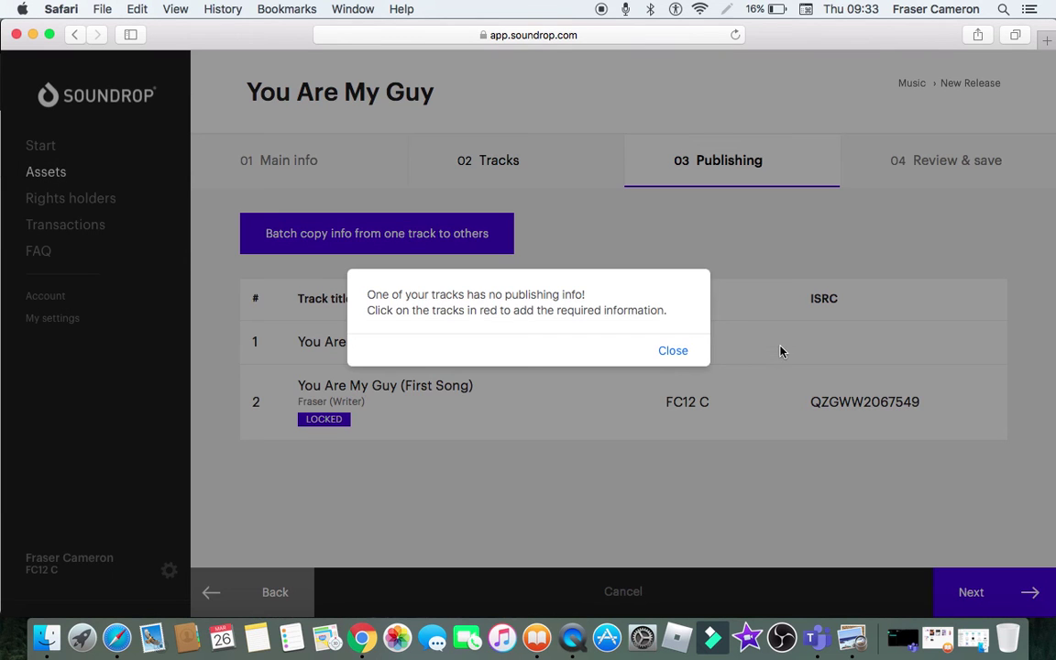
click(680, 353)
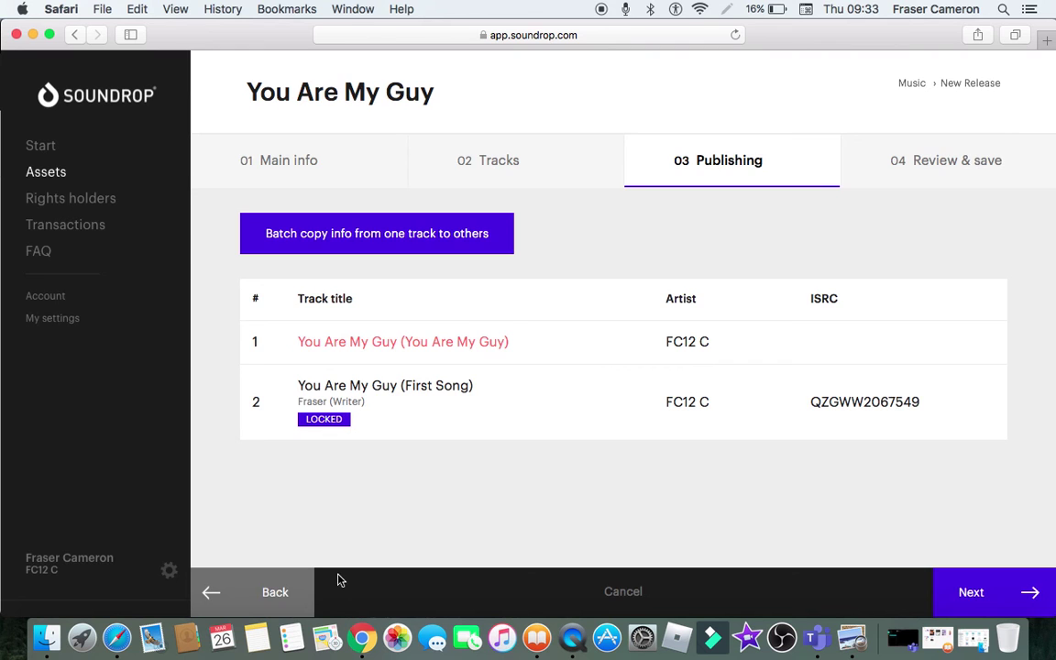
click(247, 587)
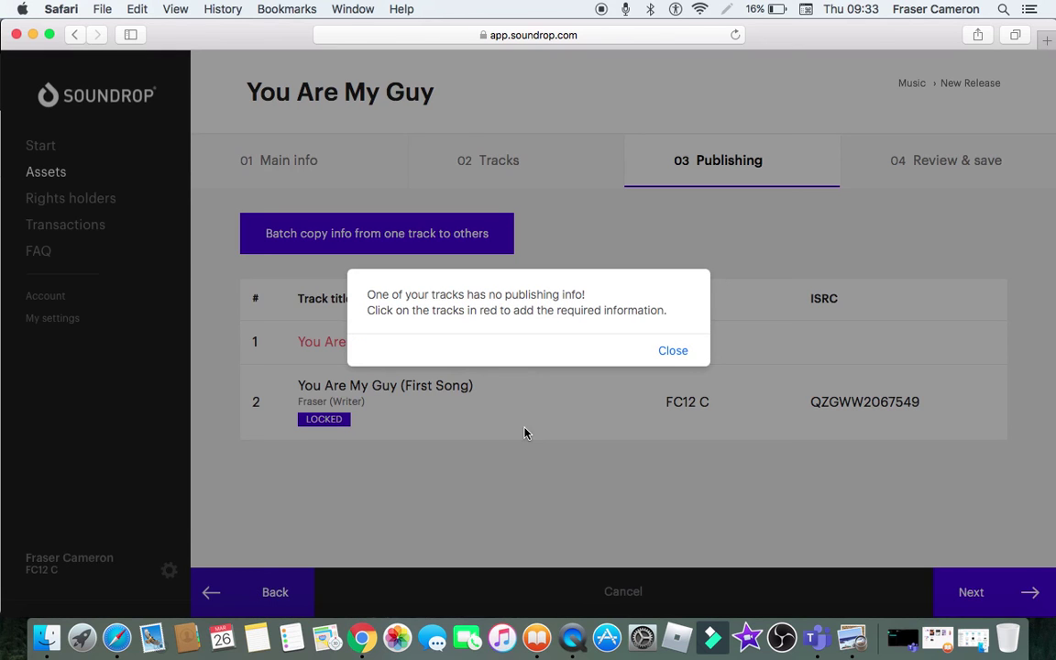
click(672, 350)
Step: Open the writer form for the first track and fill in Writer 01's name, the role Writer and a share of 100%
click(580, 353)
click(547, 276)
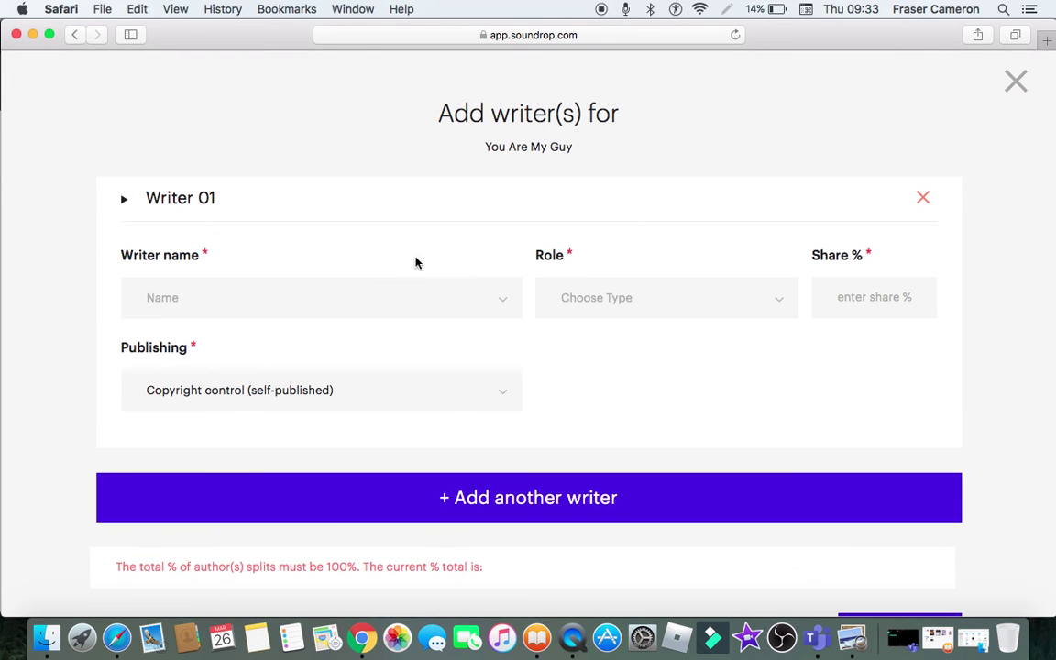
click(376, 315)
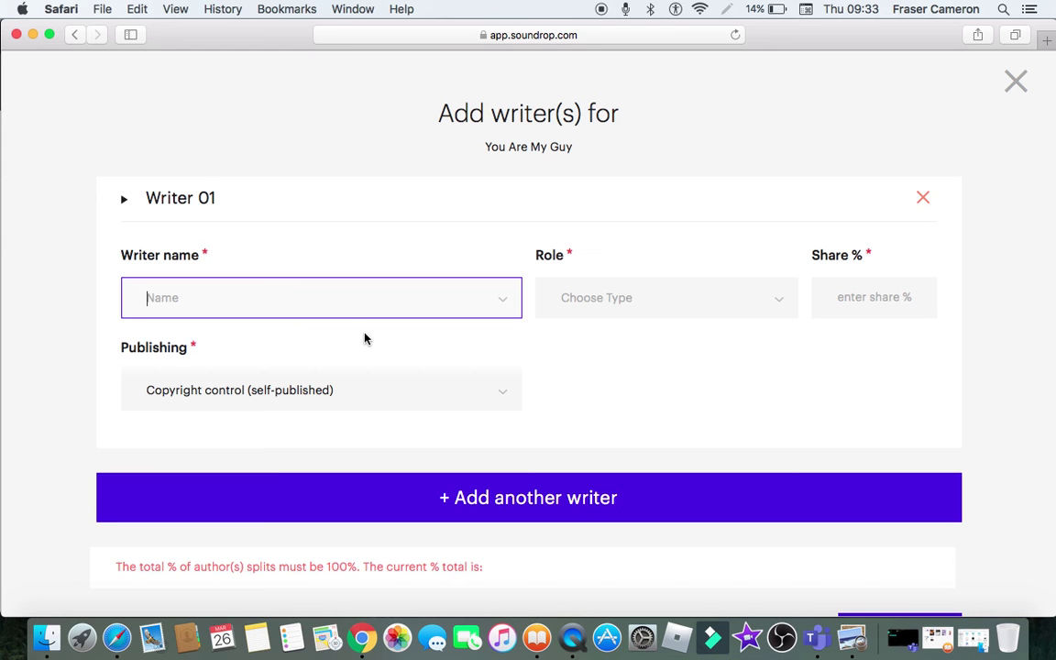
text(Fraser)
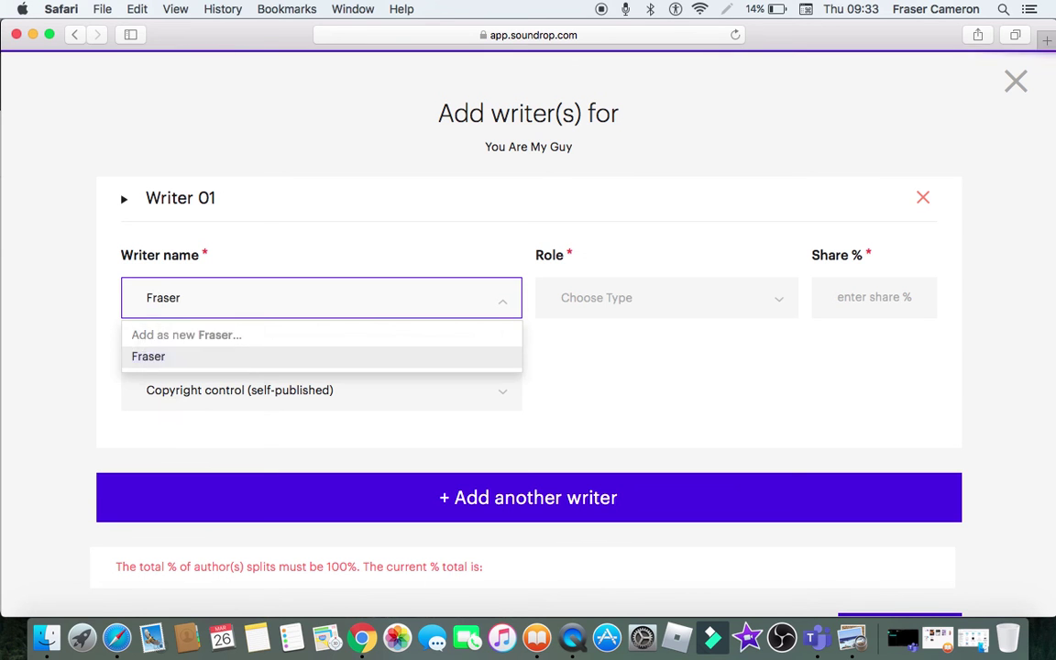
key(Return)
click(590, 287)
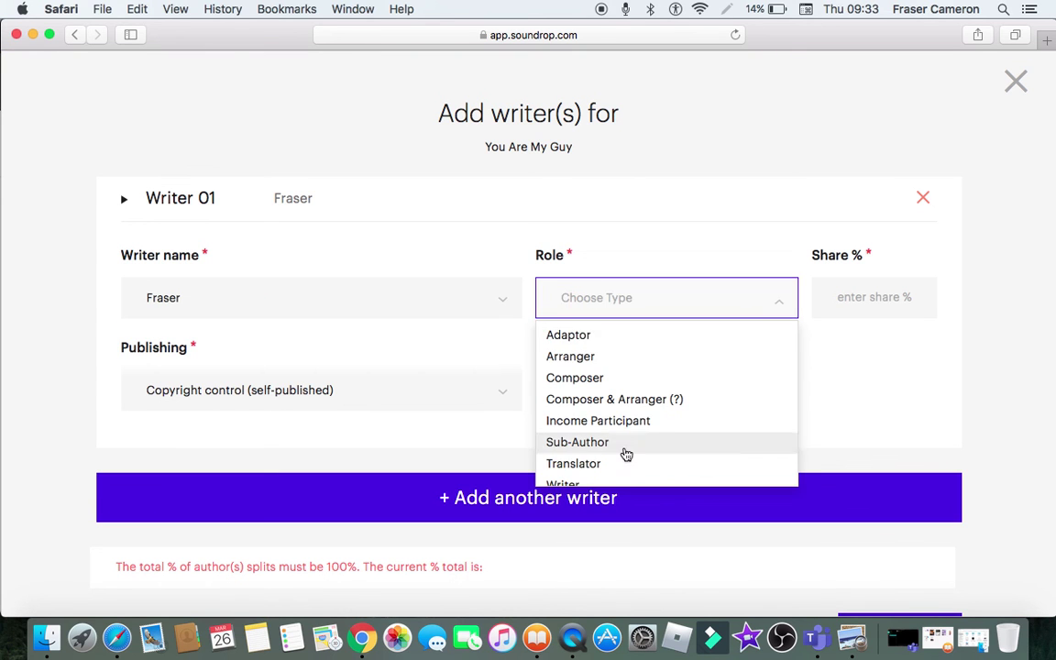
click(561, 483)
click(849, 290)
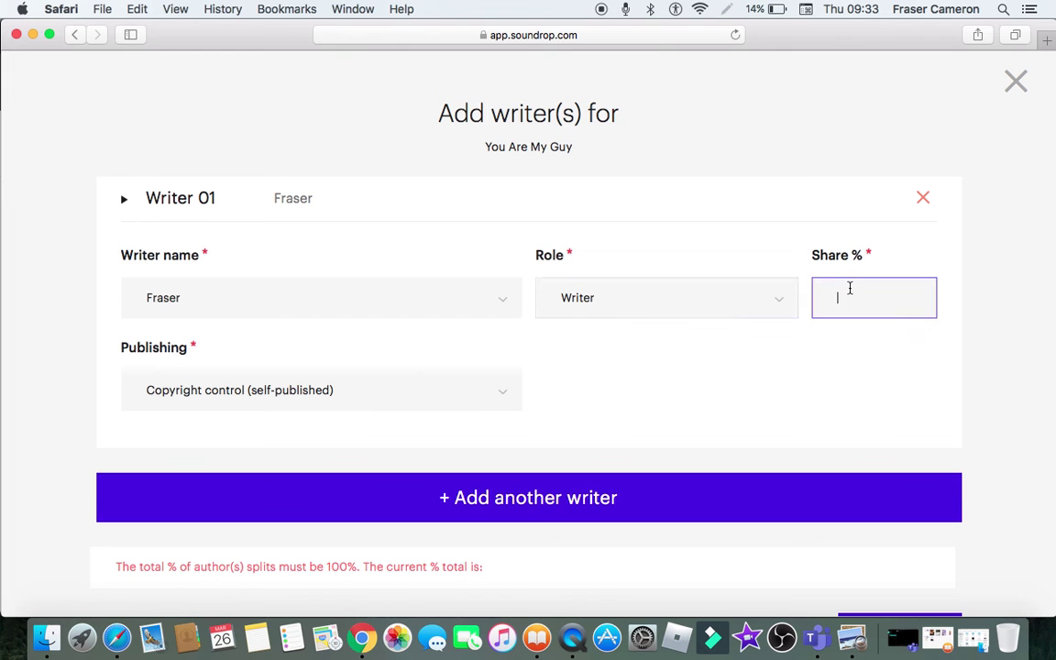
text(100)
click(252, 388)
click(794, 382)
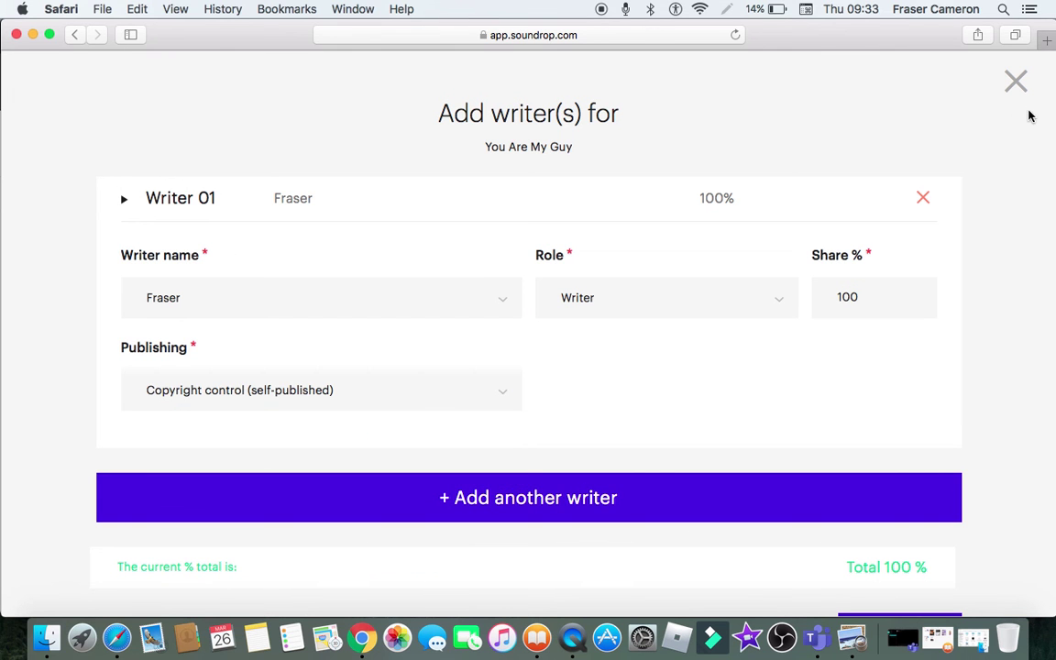
Step: Add a second writer entry for the track and try to remove it while it is still blank
click(788, 511)
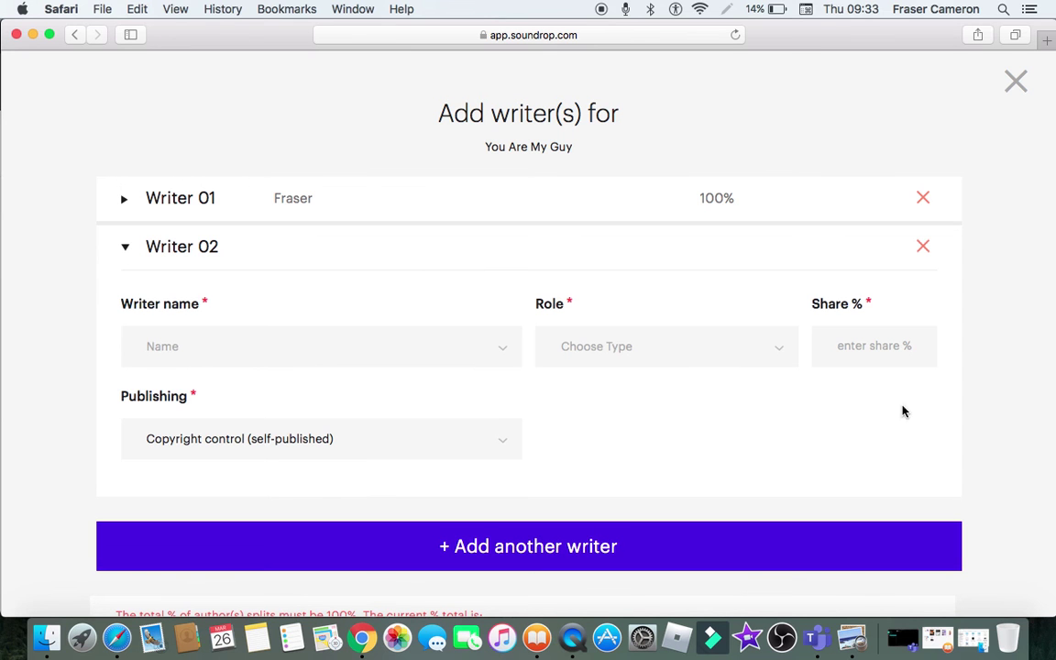
click(885, 345)
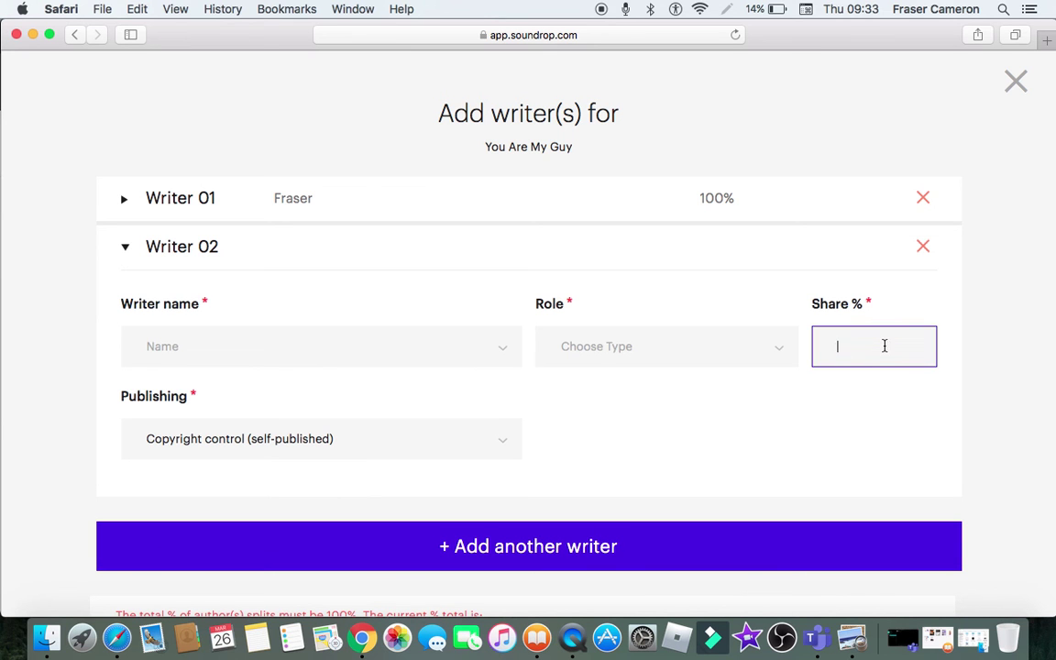
click(922, 246)
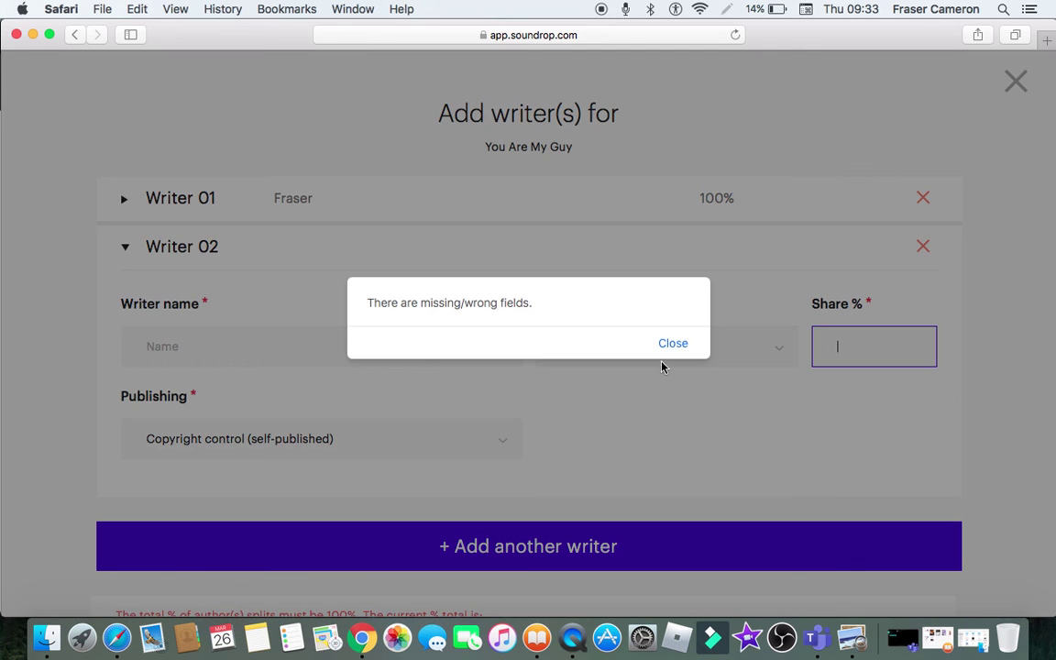
click(677, 346)
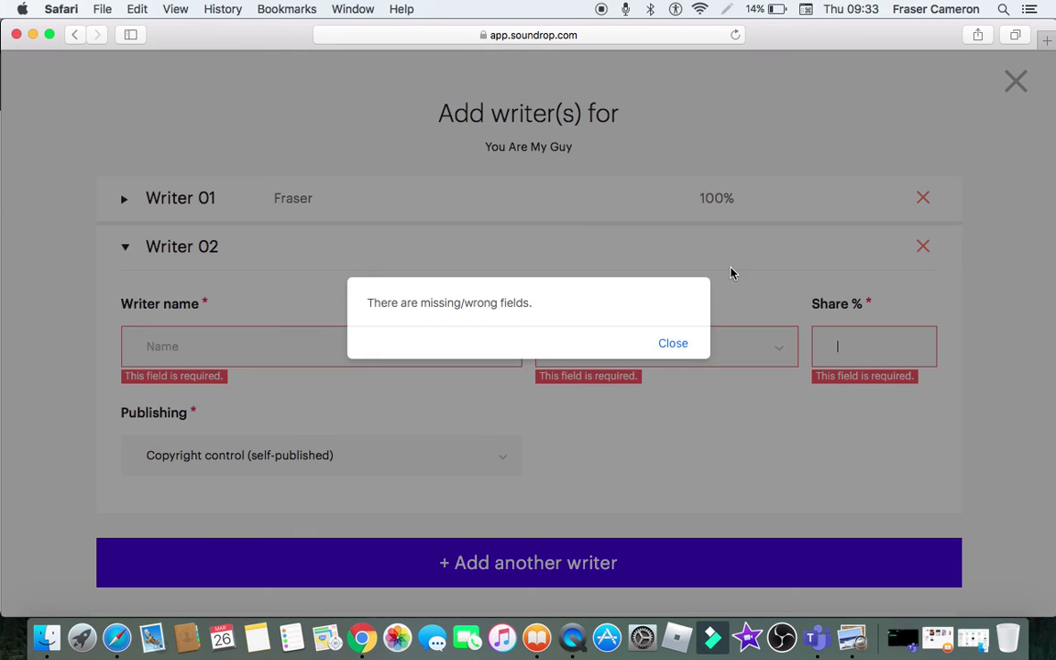
click(677, 343)
Step: Fill in Writer 02's name, the role Writer and a share of 100%, and close the writer form without saving
click(398, 338)
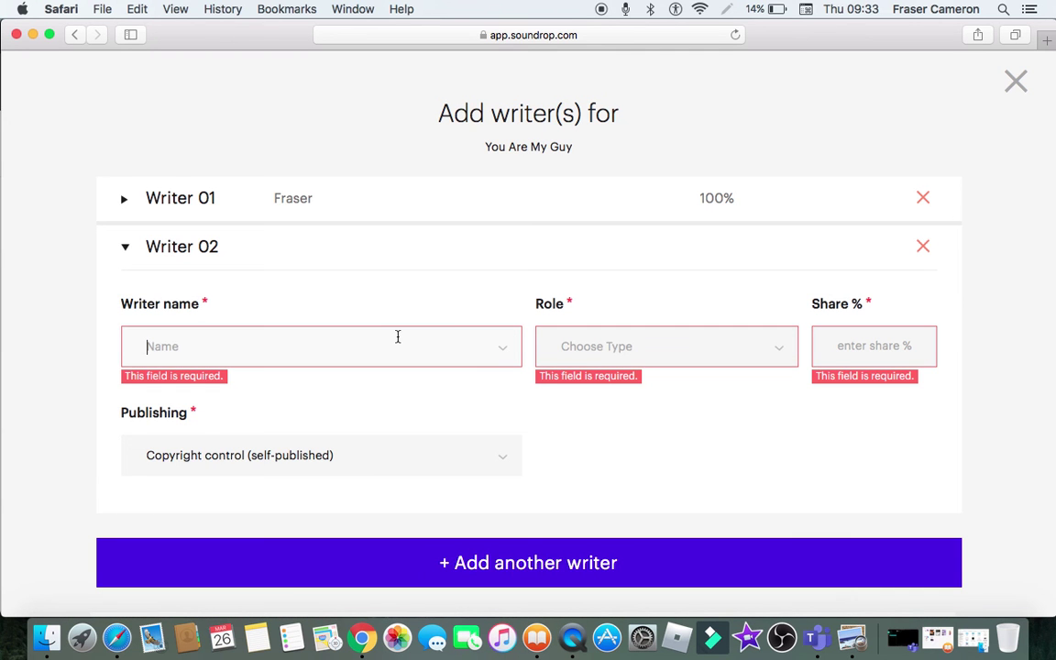
text(Lewis)
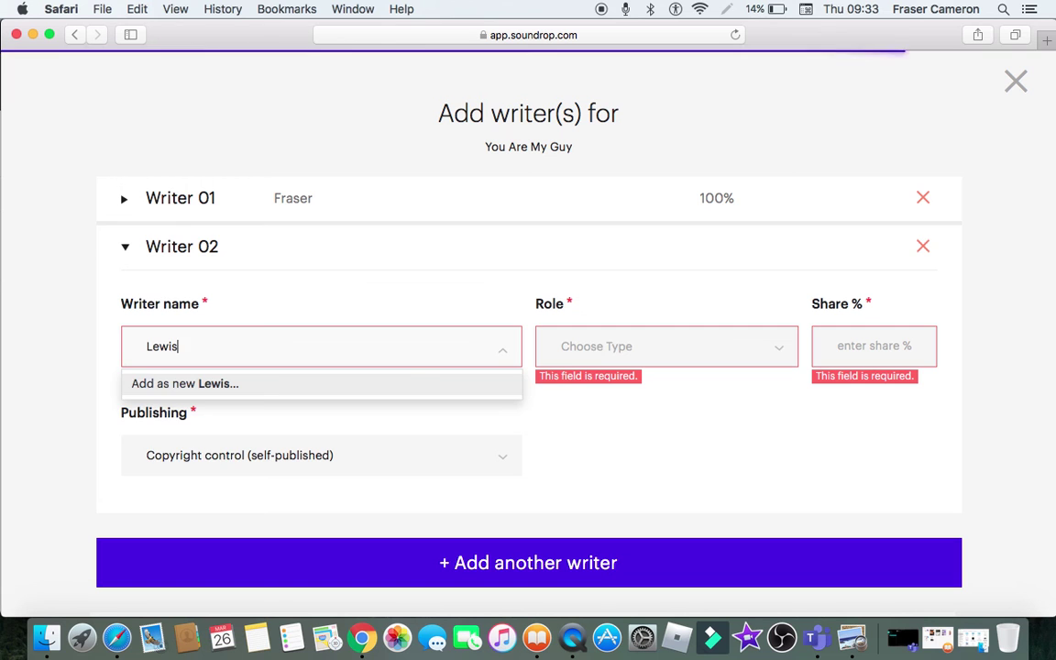
key(Return)
click(605, 344)
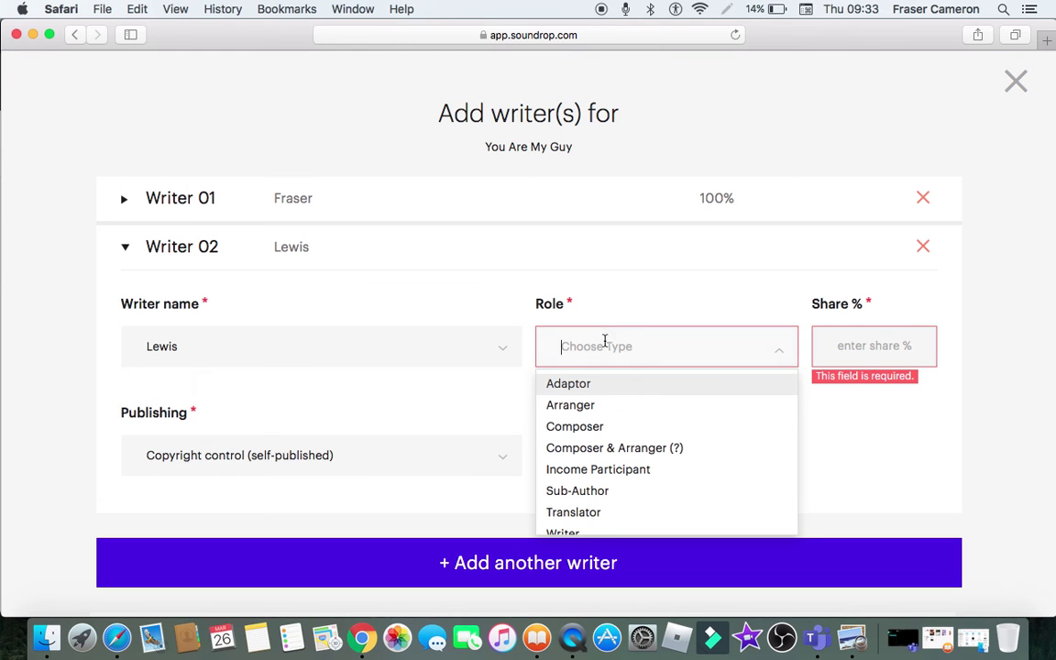
click(606, 531)
click(875, 345)
text(1-)
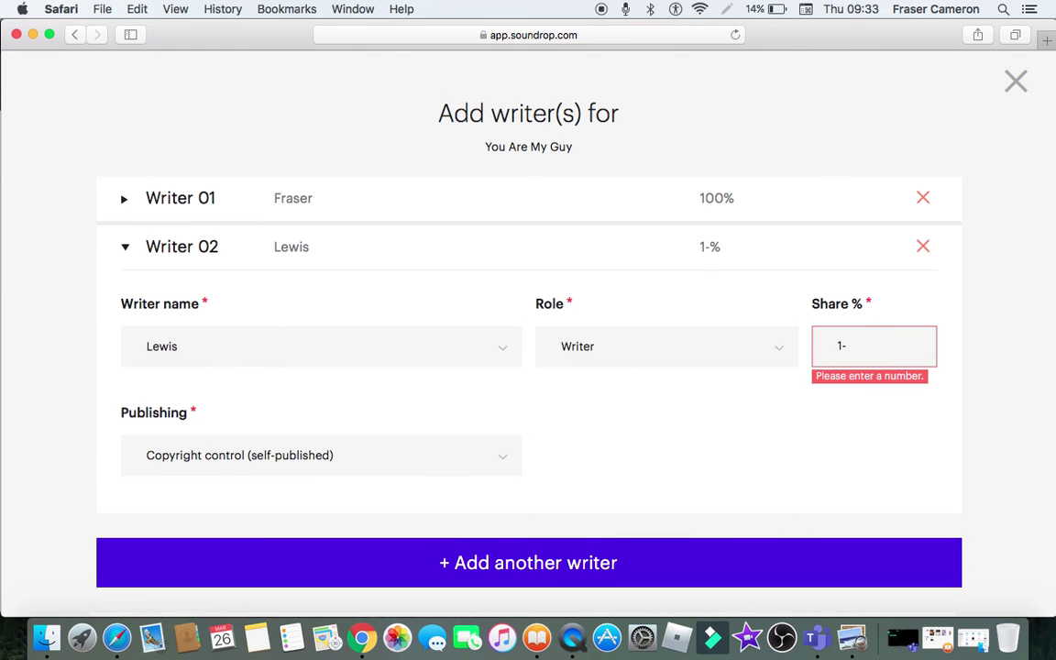
key(BackSpace)
text(00)
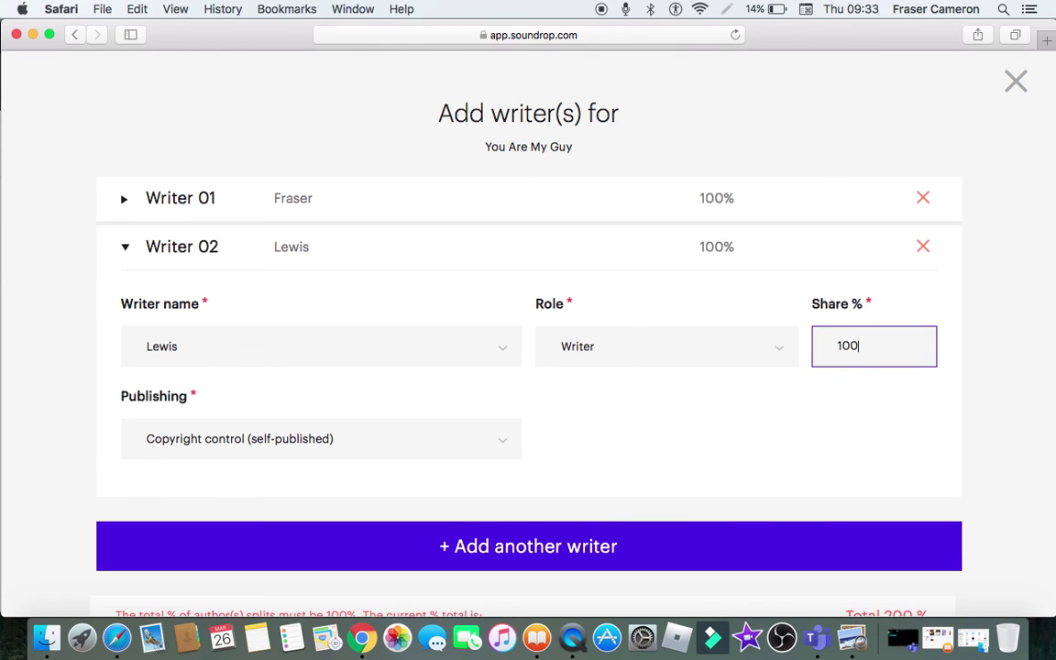
click(1052, 396)
click(1019, 77)
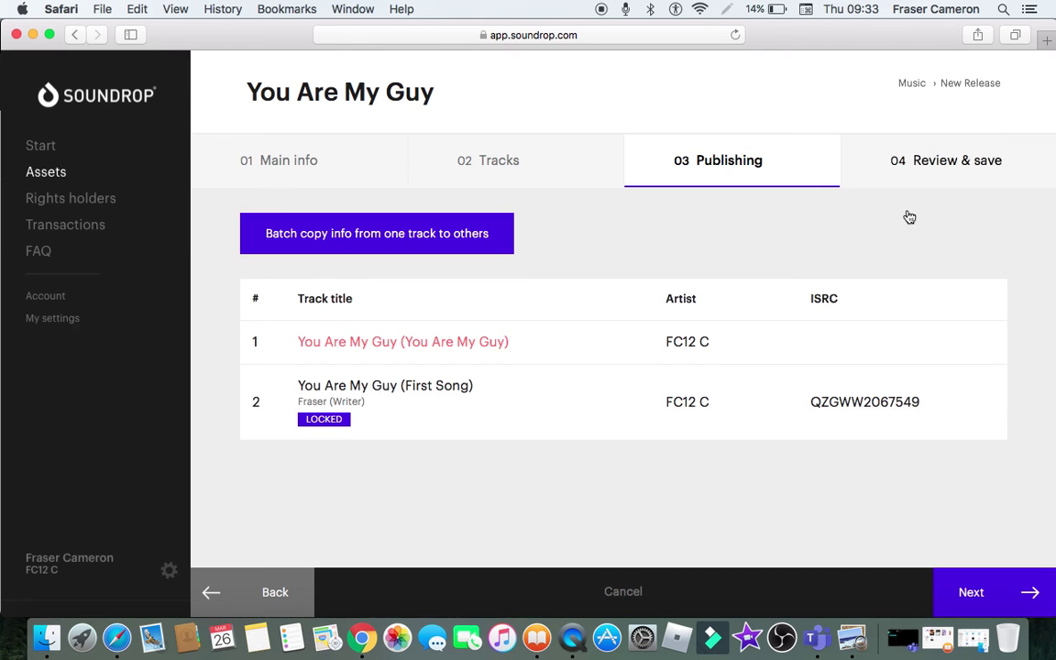
Step: Try to continue to the Review & save stage without writer information, and try to go back to Tracks
click(1024, 602)
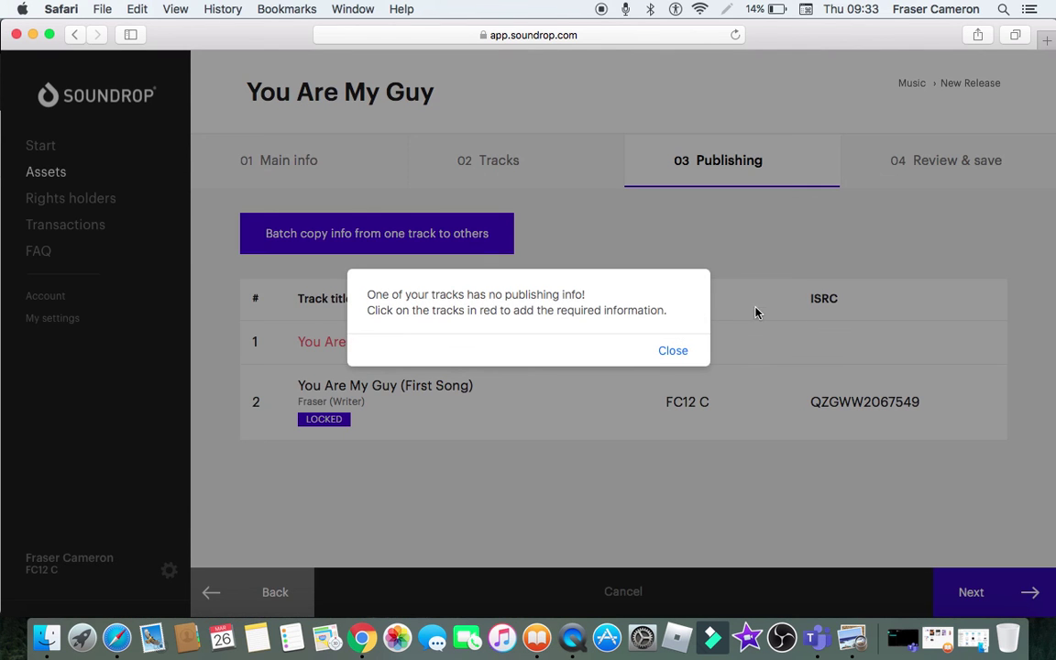
click(679, 351)
click(991, 161)
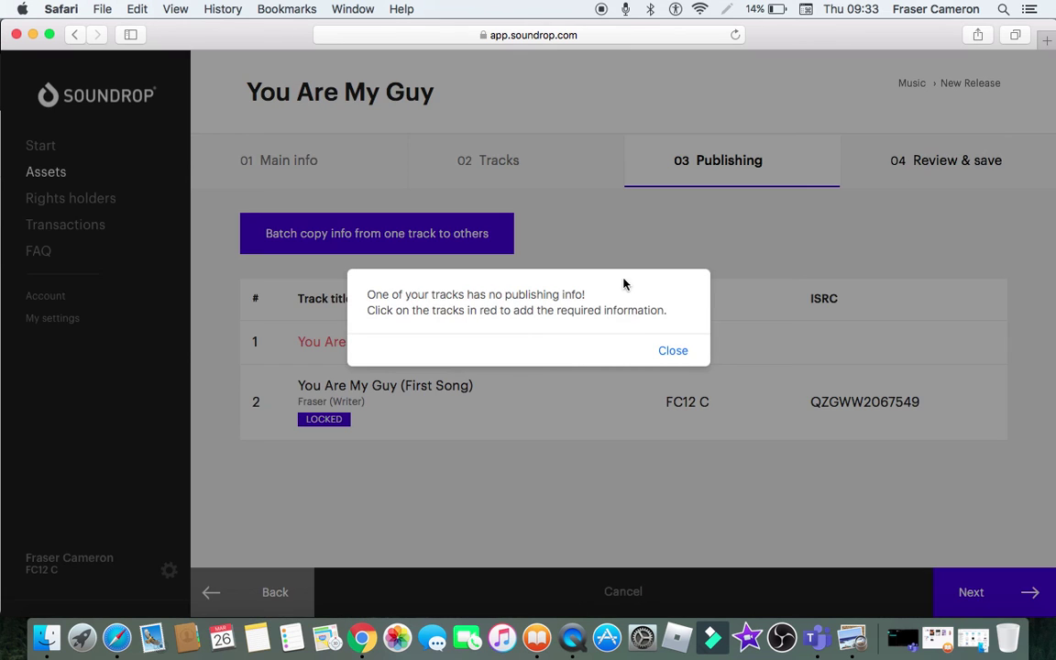
click(673, 349)
click(513, 172)
click(668, 352)
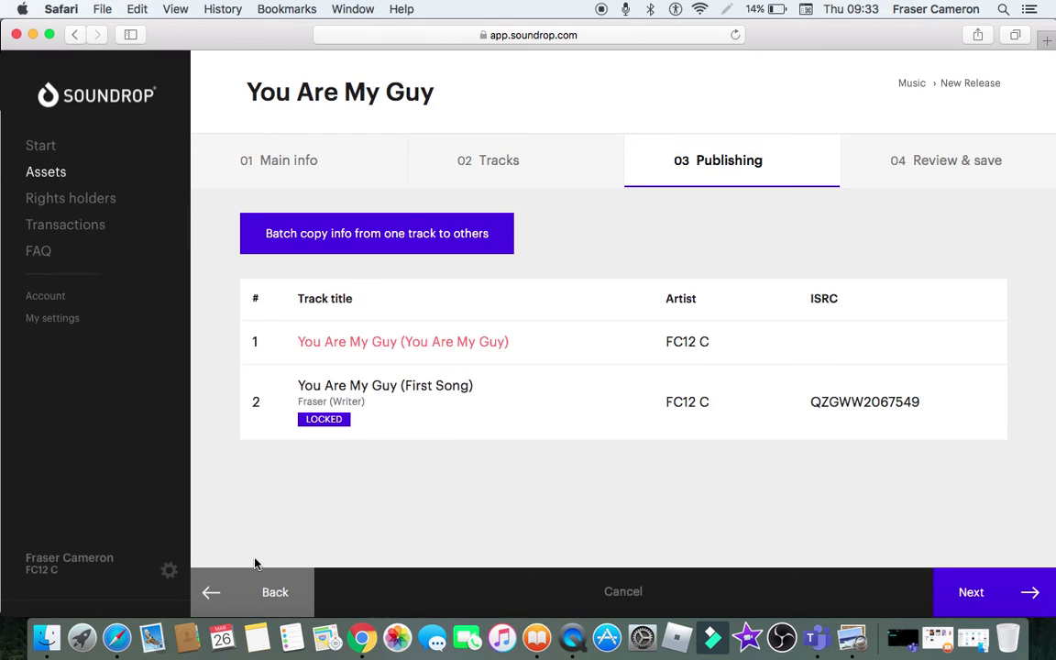